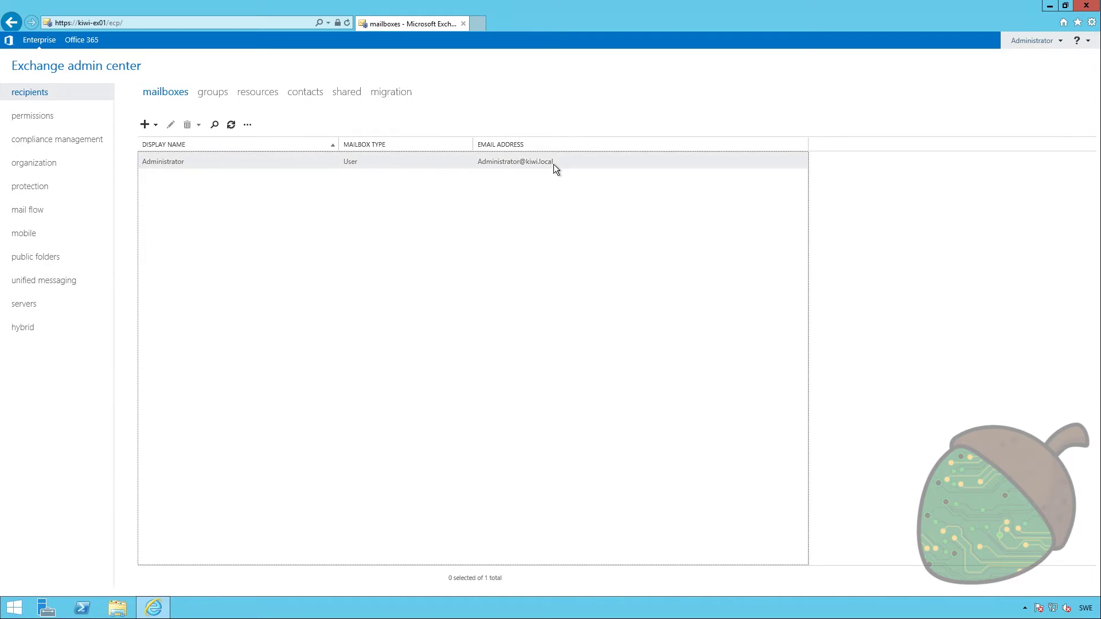
# Open mail flow accepted domains, which lists KIWI.local as the default authoritative domain
pyautogui.click(44, 216)
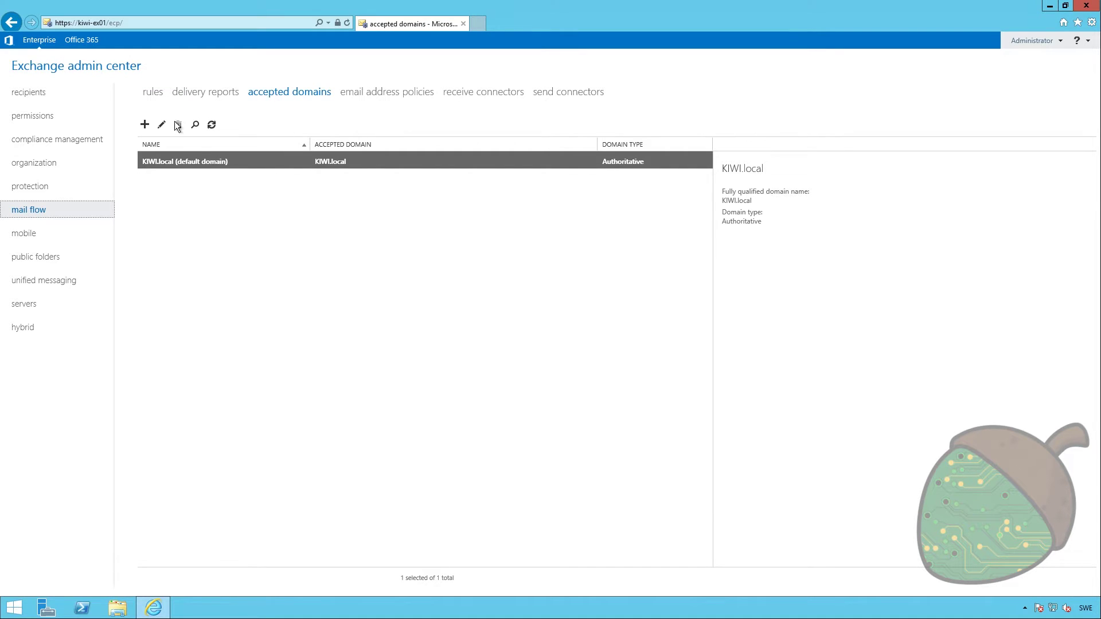
# Add an accepted domain named TechNut for technut.se
pyautogui.click(145, 125)
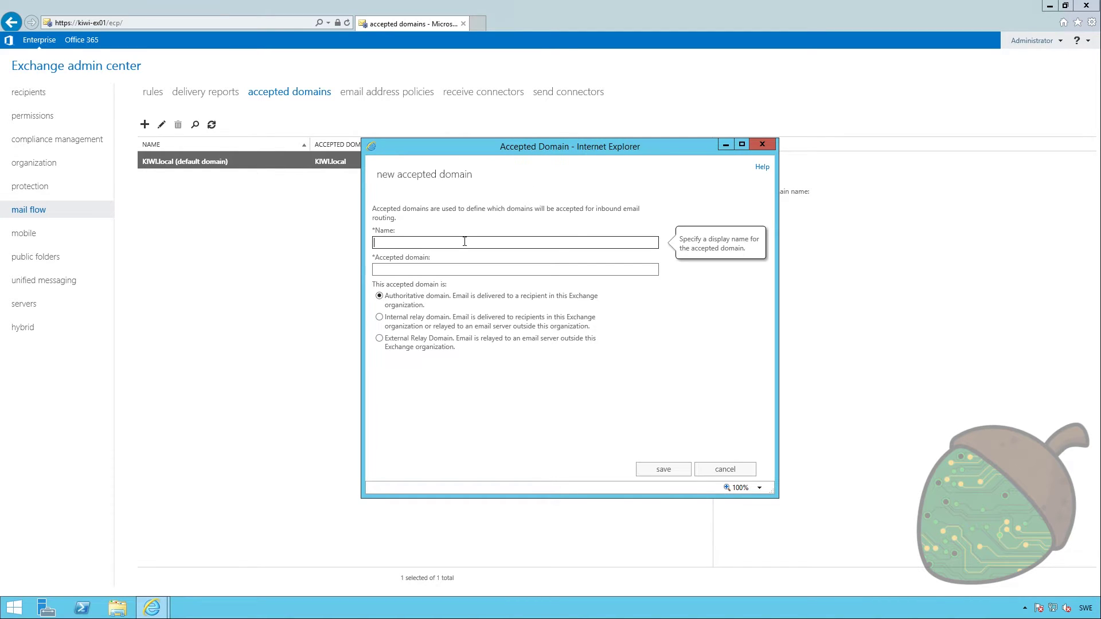
pyautogui.write('TechNut')
pyautogui.press('Tab')
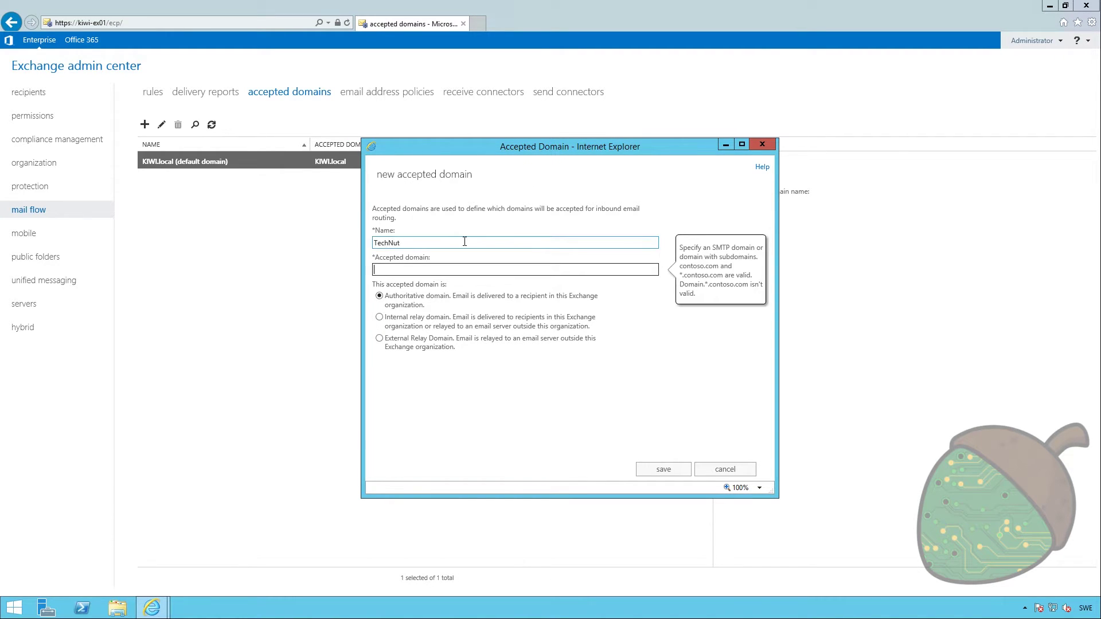
pyautogui.write('technut.se')
pyautogui.click(487, 386)
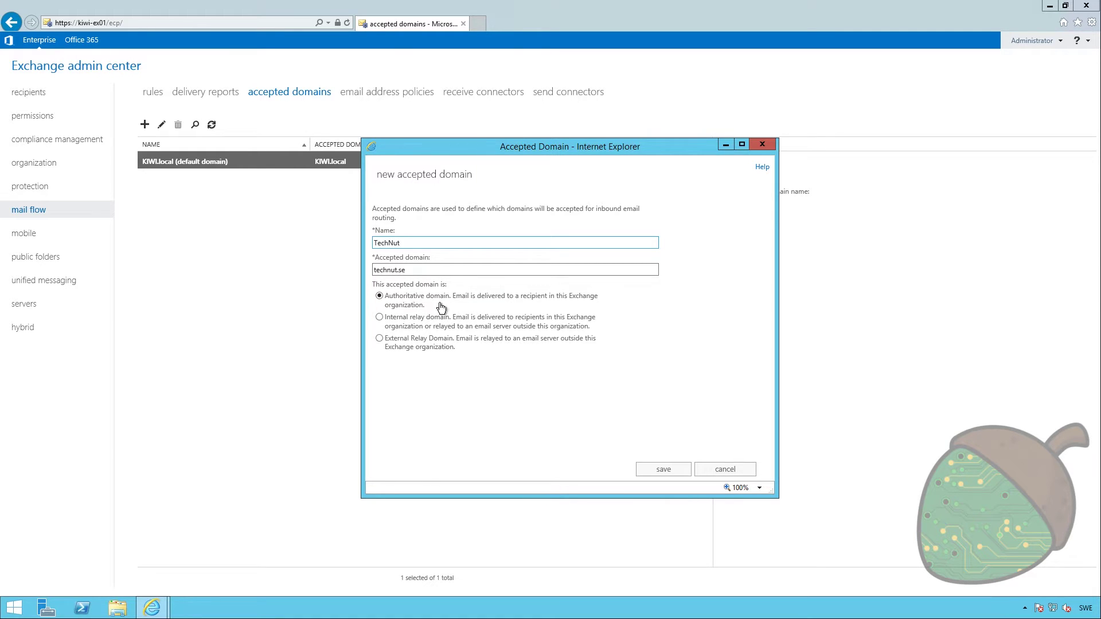
pyautogui.click(675, 470)
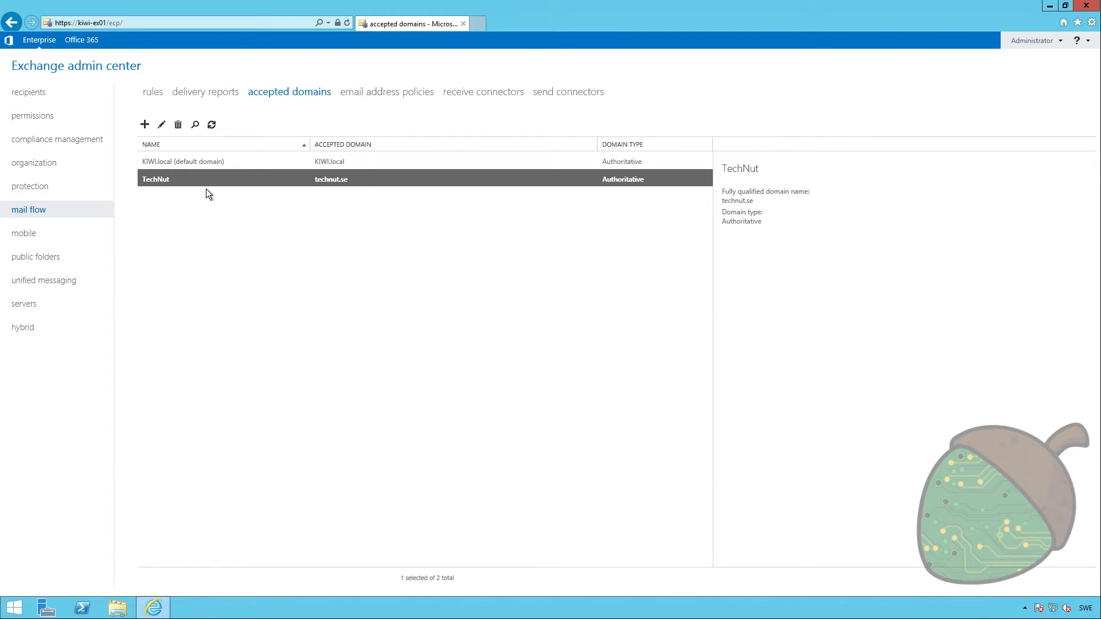
# Make TechNut (technut.se) the default domain
pyautogui.doubleClick(167, 181)
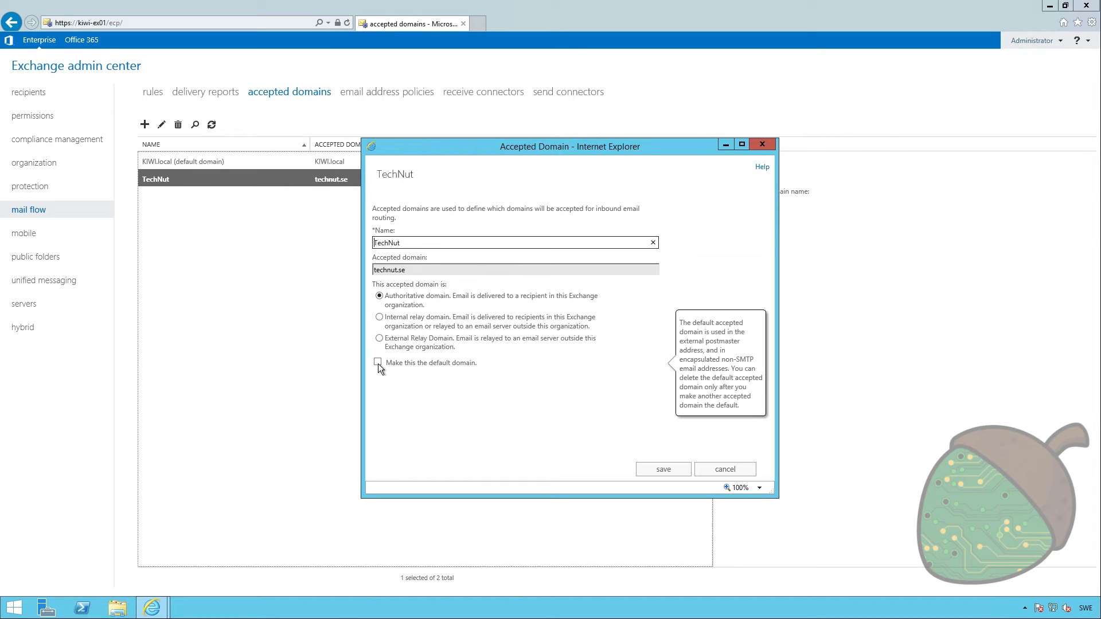
pyautogui.click(377, 363)
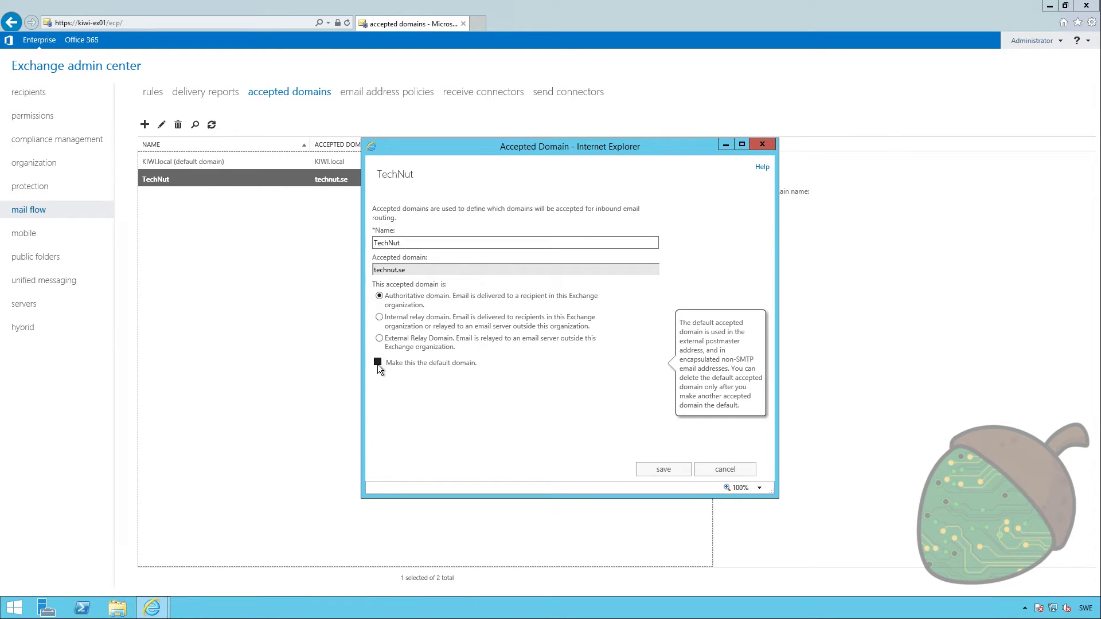
pyautogui.click(669, 474)
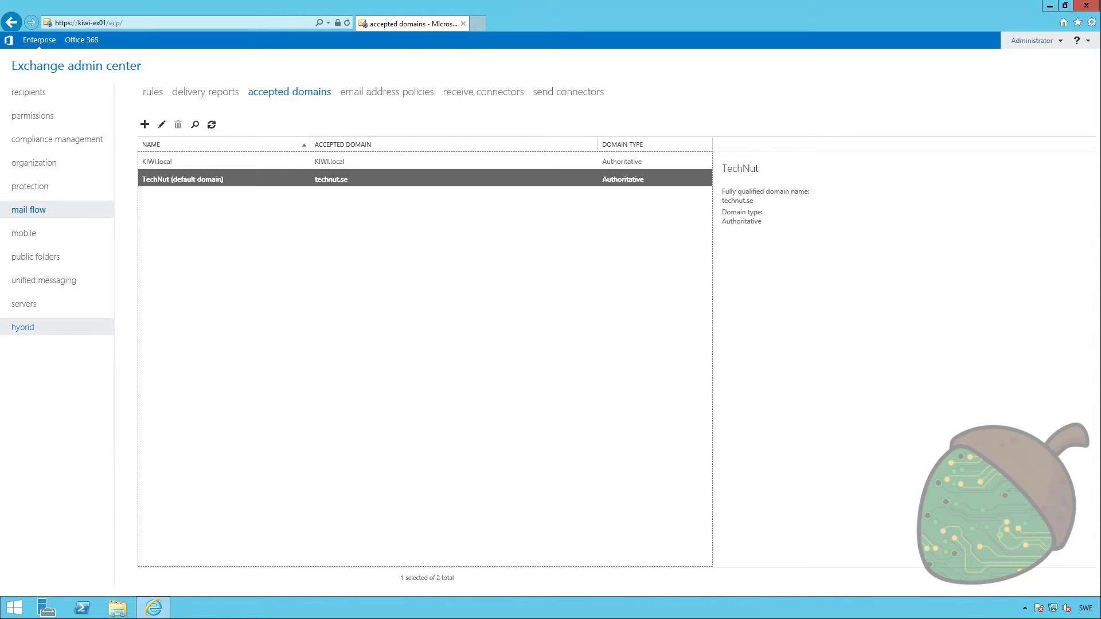
pyautogui.click(400, 102)
pyautogui.click(387, 95)
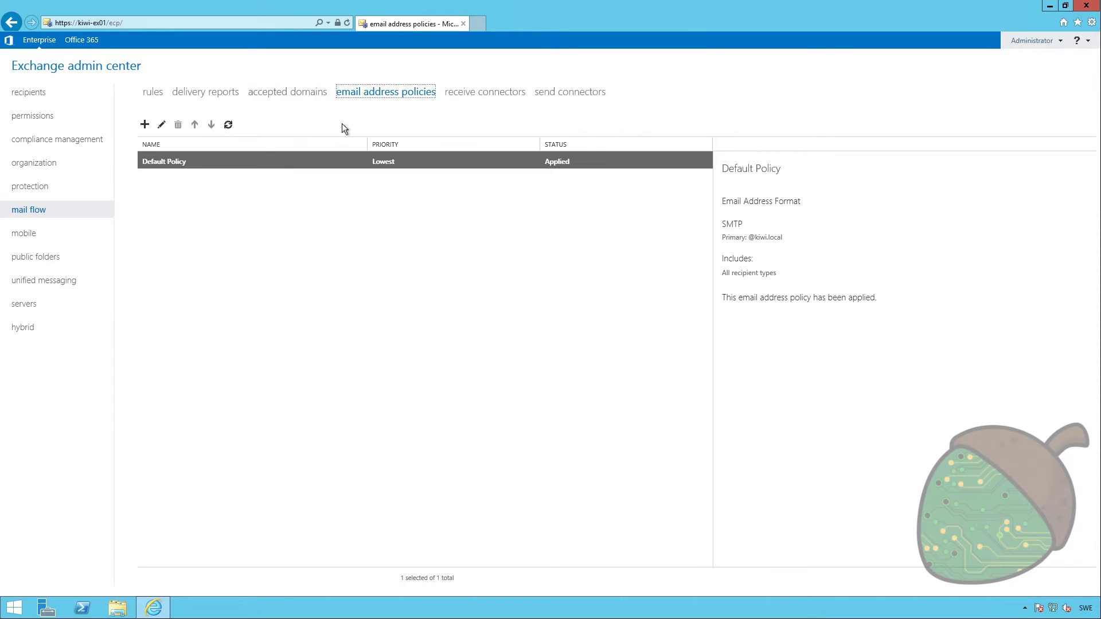
pyautogui.doubleClick(180, 161)
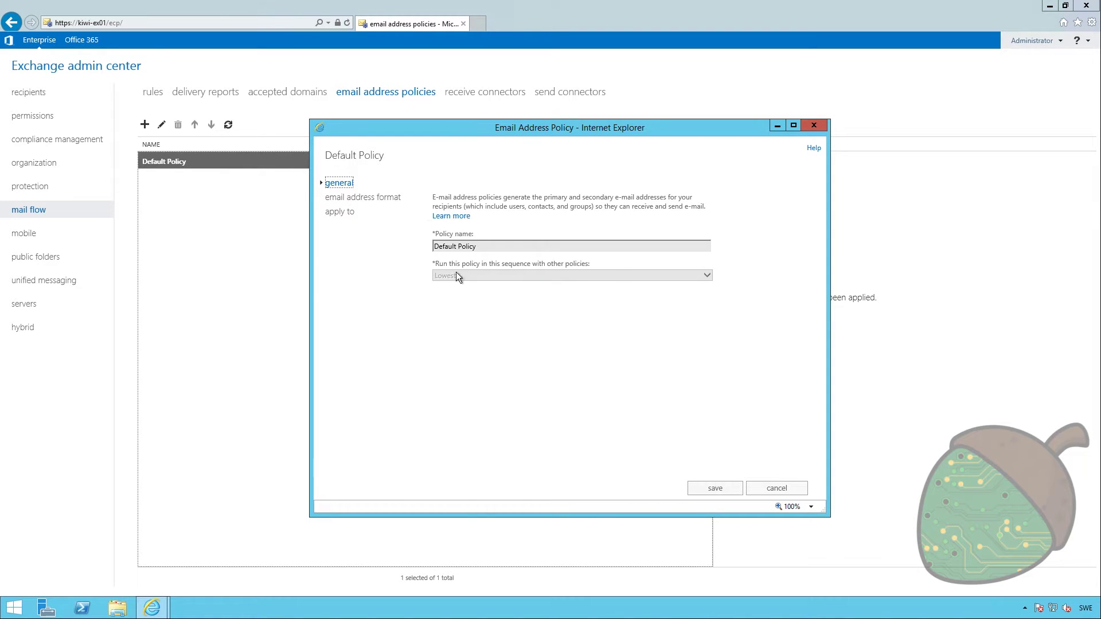
pyautogui.click(367, 200)
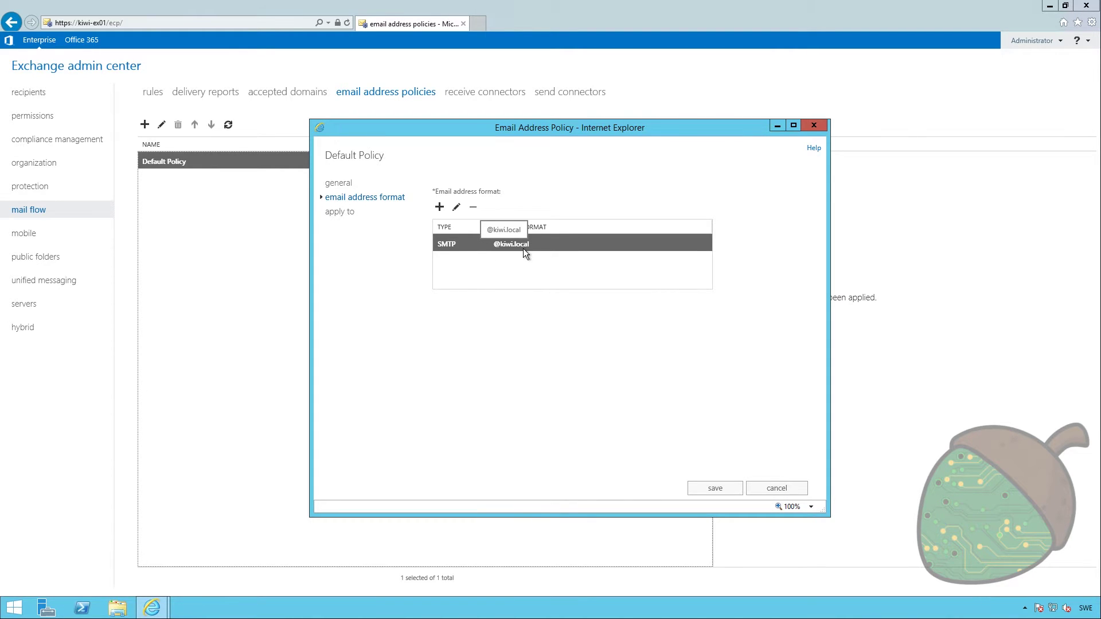
pyautogui.click(456, 208)
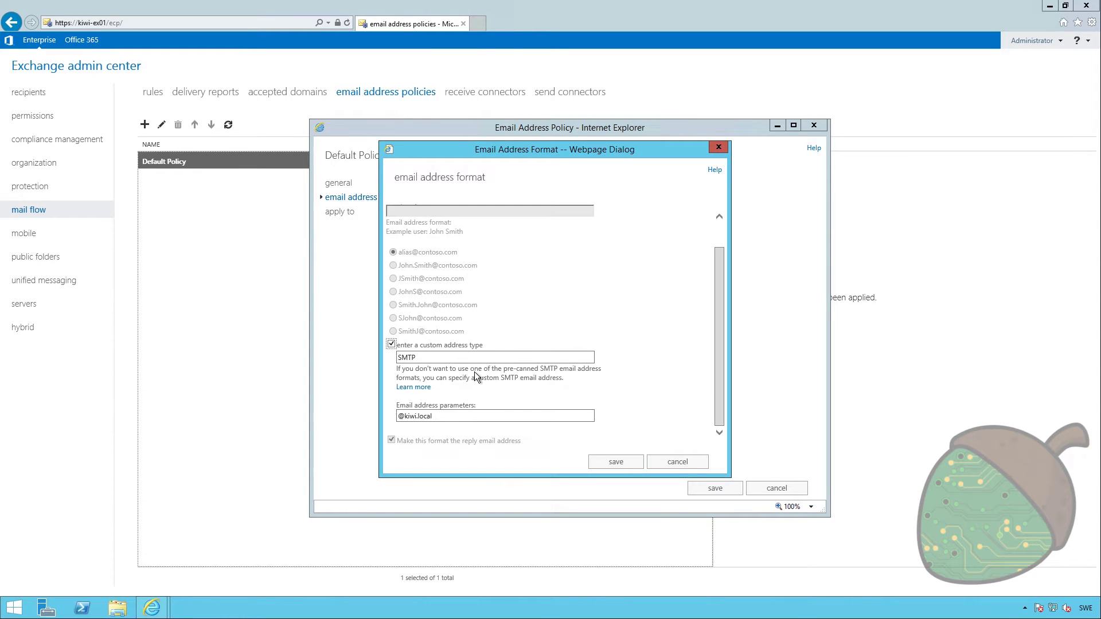
pyautogui.moveTo(405, 416); pyautogui.dragTo(483, 419)
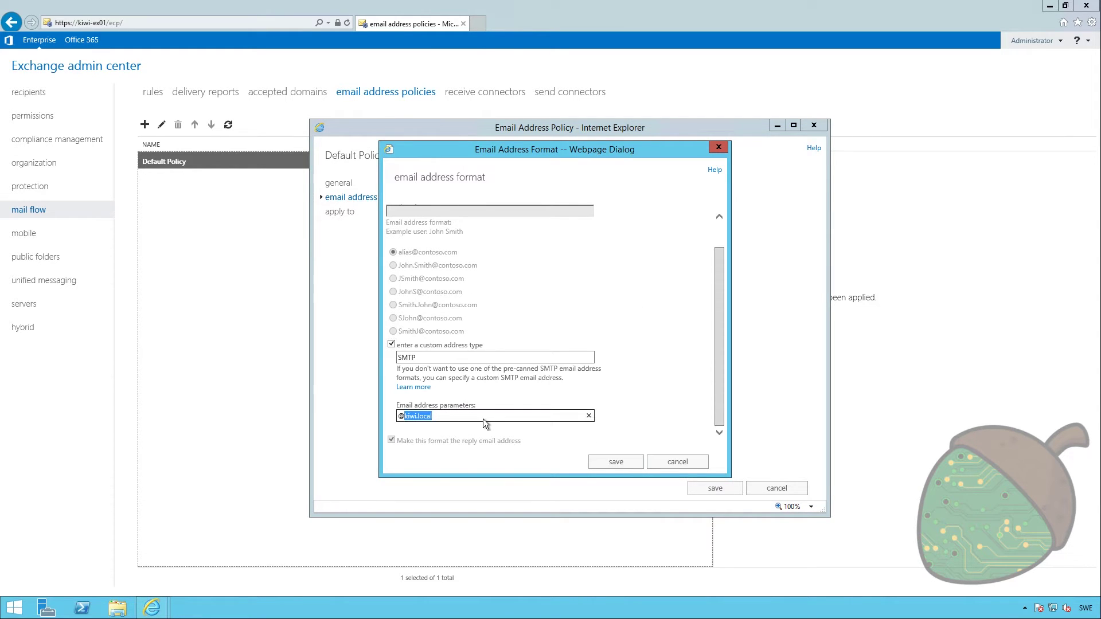
pyautogui.write('technut.se')
pyautogui.click(615, 466)
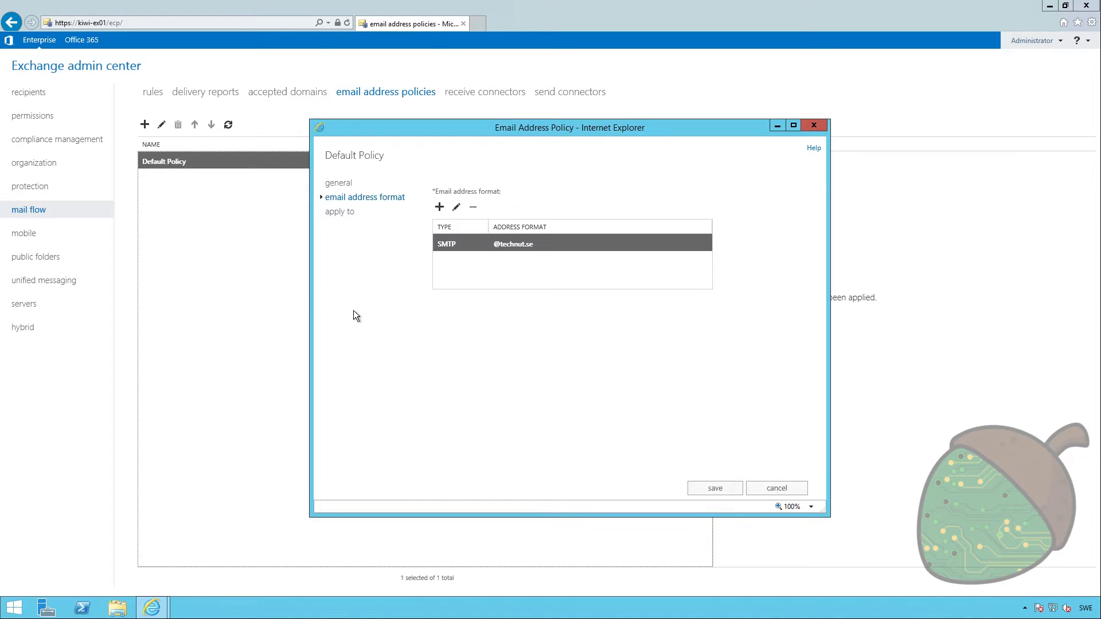
# Save the Default Policy and apply it to all recipients
pyautogui.click(342, 213)
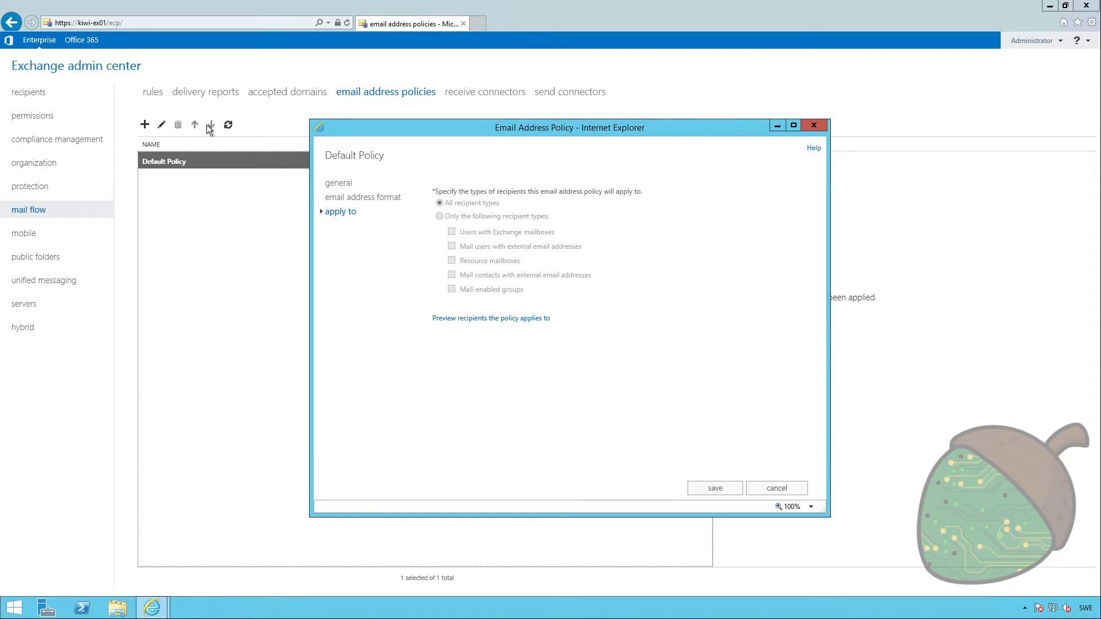
pyautogui.click(715, 488)
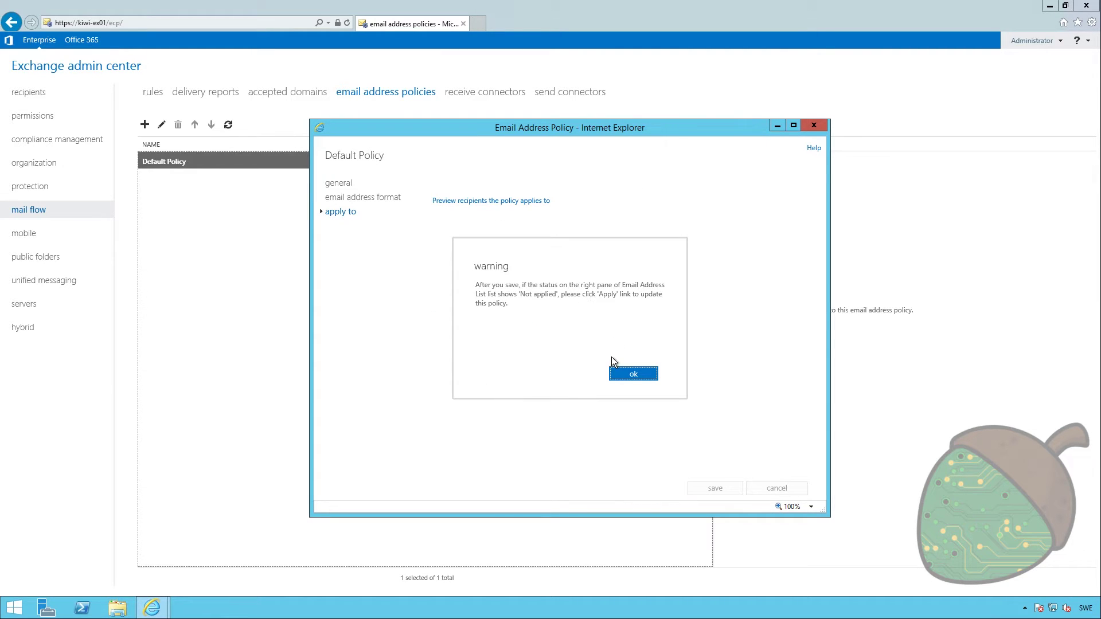
pyautogui.click(634, 373)
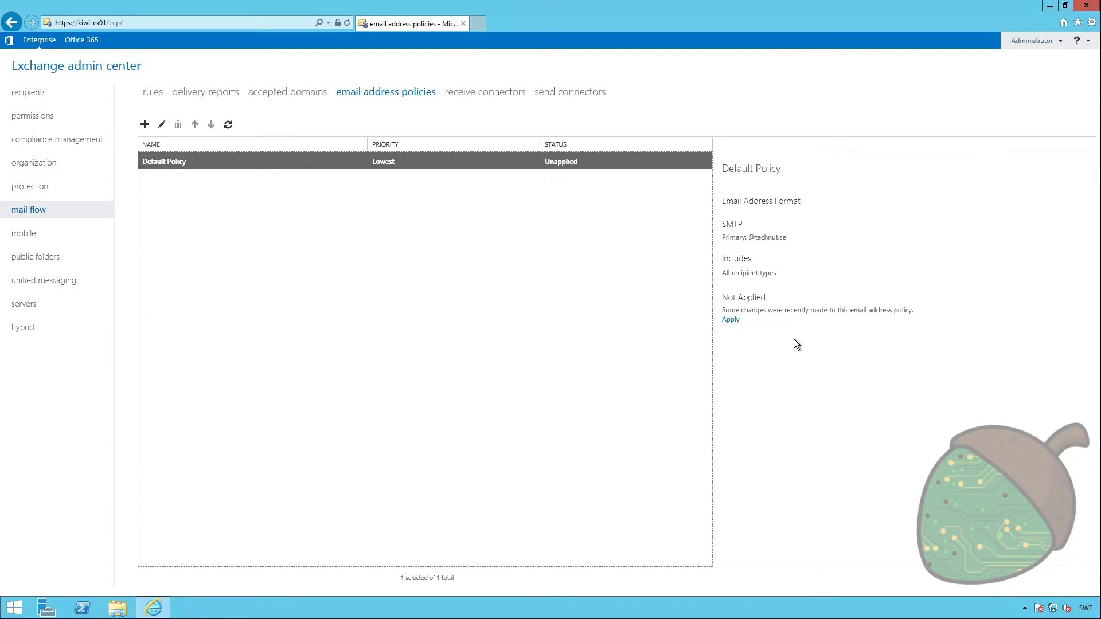
pyautogui.click(730, 320)
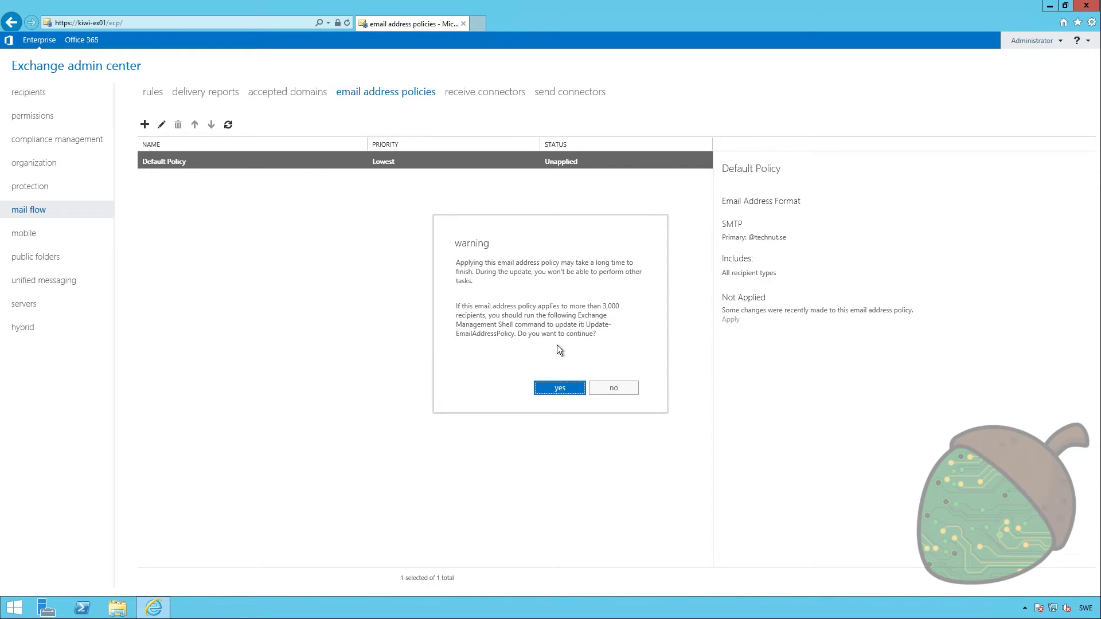
pyautogui.click(565, 396)
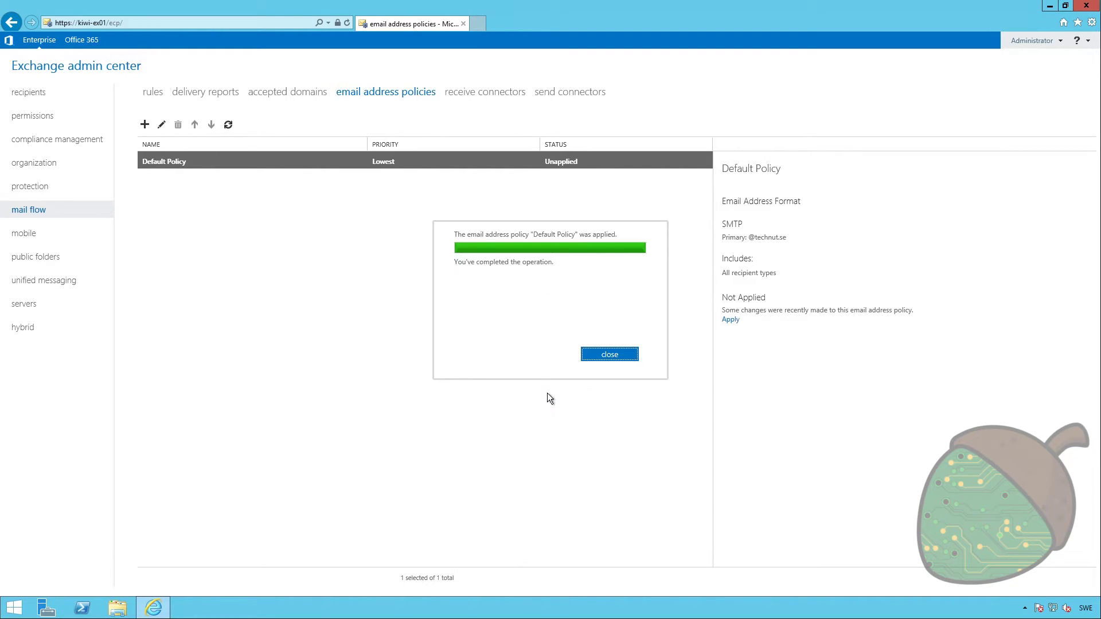
pyautogui.click(601, 356)
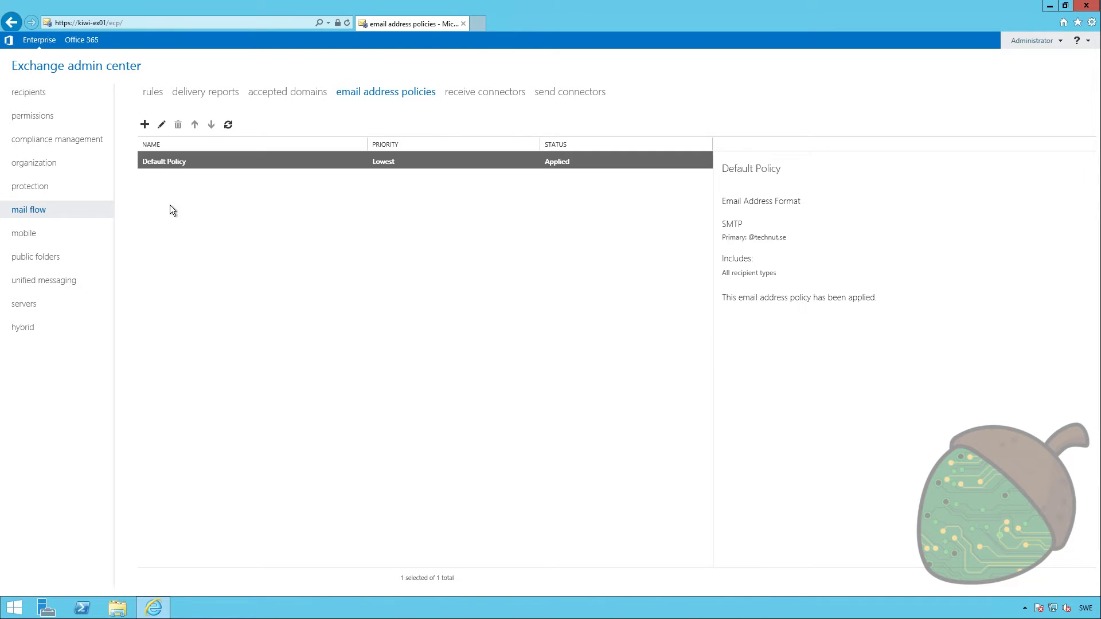
pyautogui.click(33, 93)
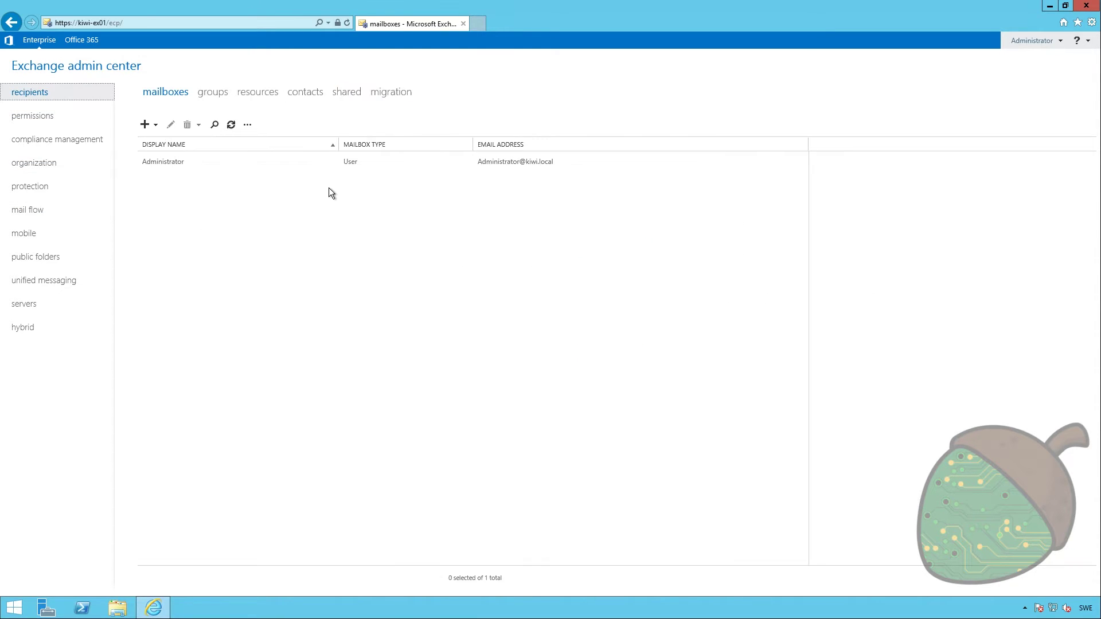
pyautogui.click(401, 161)
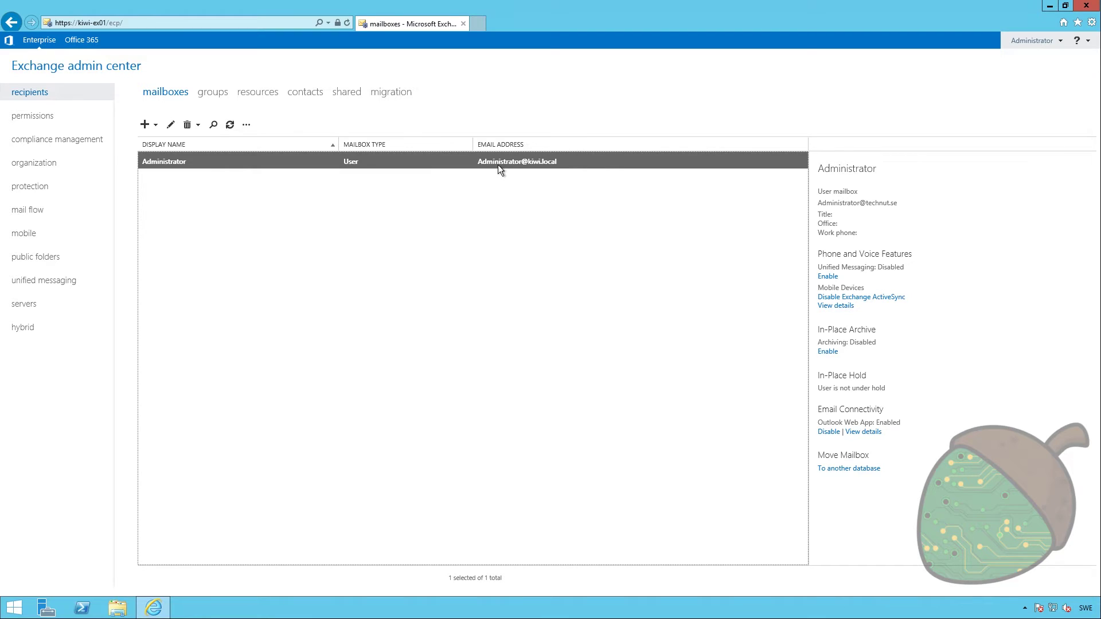
pyautogui.click(235, 126)
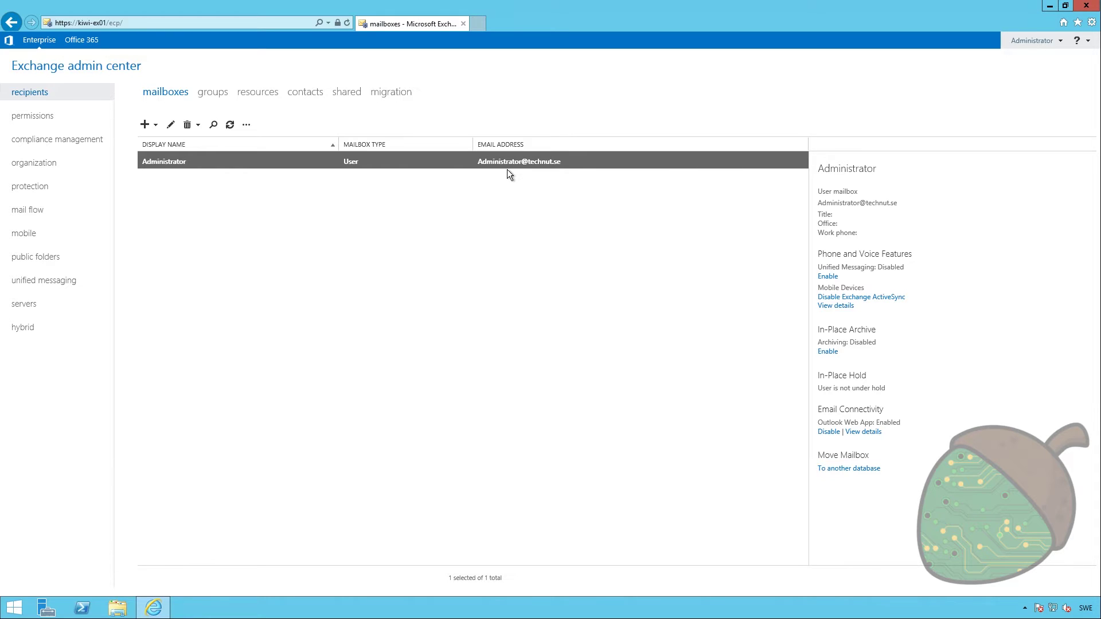
pyautogui.click(390, 281)
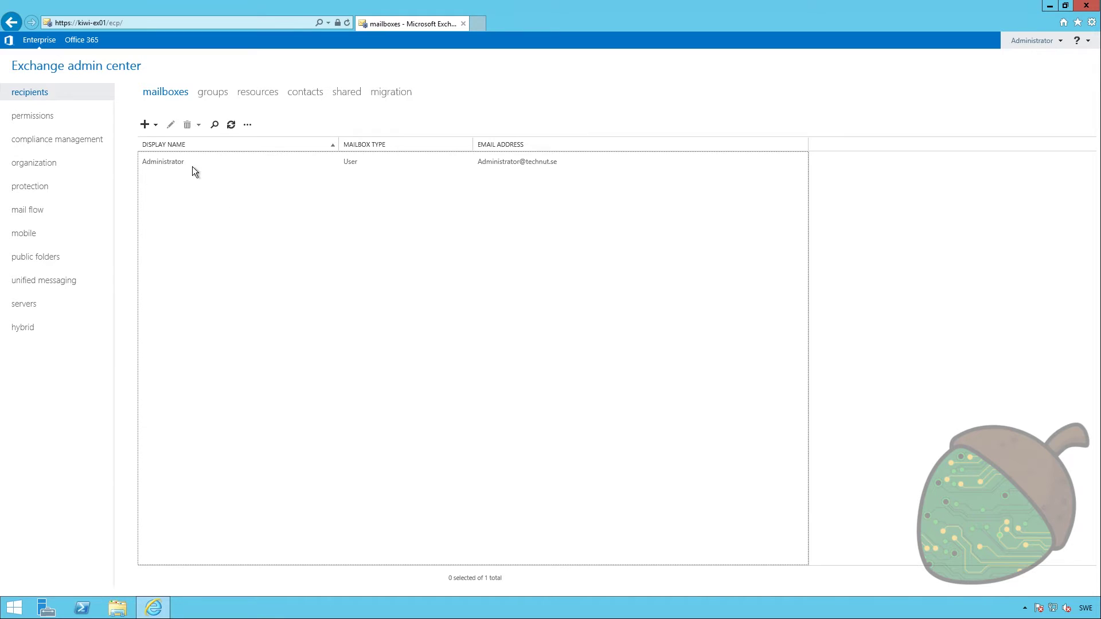
# Start a new user mailbox with first name Test and last name User
pyautogui.click(146, 125)
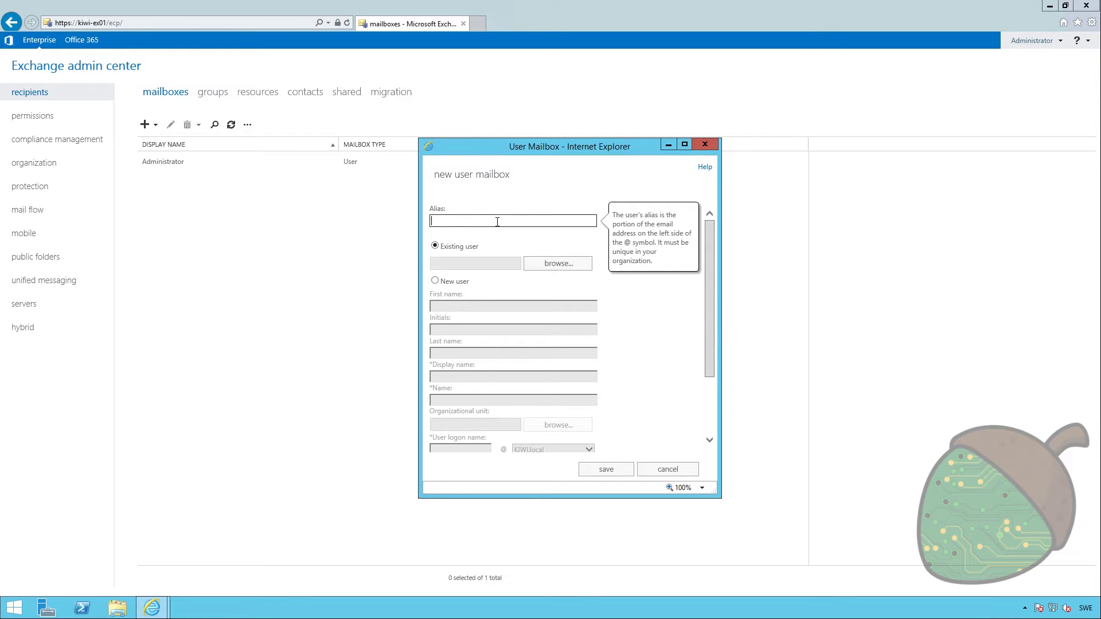
pyautogui.write('testuser')
pyautogui.click(452, 281)
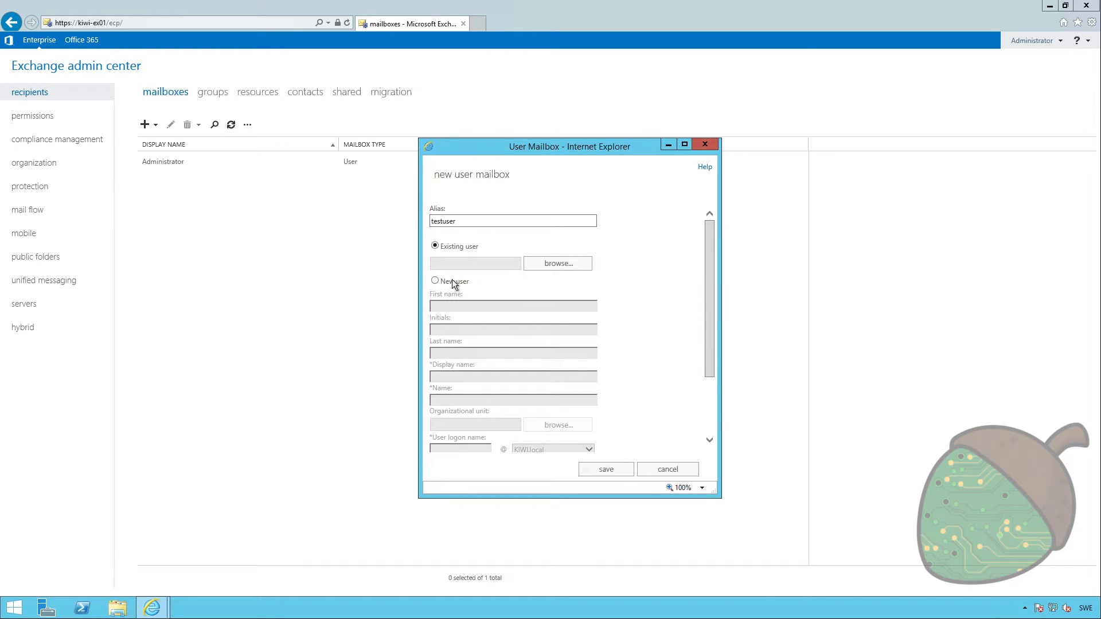
pyautogui.click(453, 307)
pyautogui.write('Test')
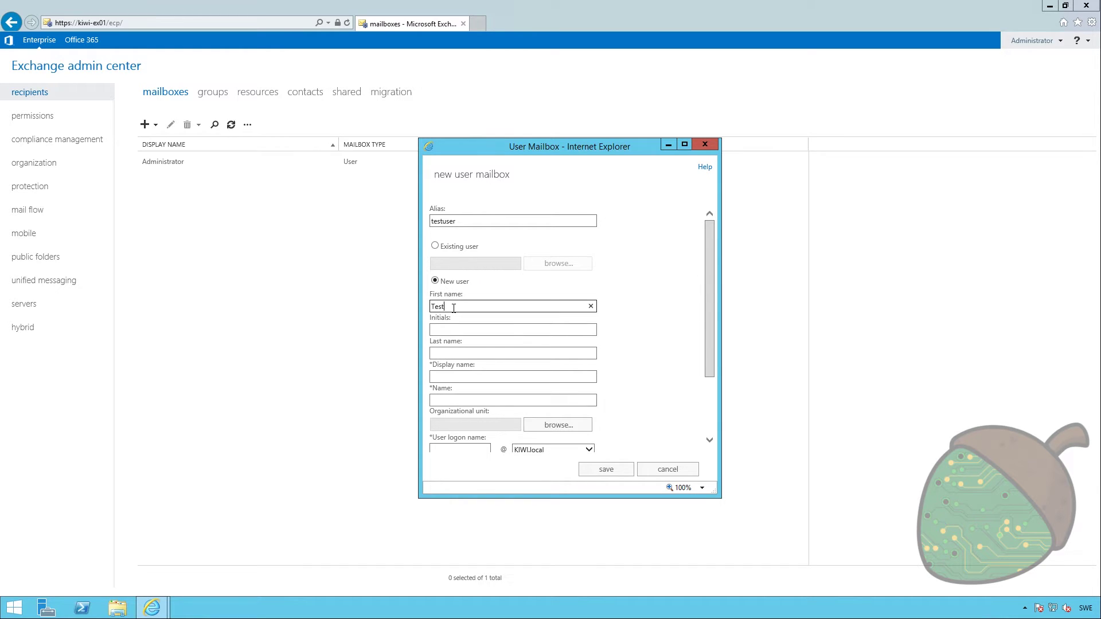
pyautogui.press('Tab')
pyautogui.press('Tab')
pyautogui.write('Uawe')
pyautogui.press('Tab')
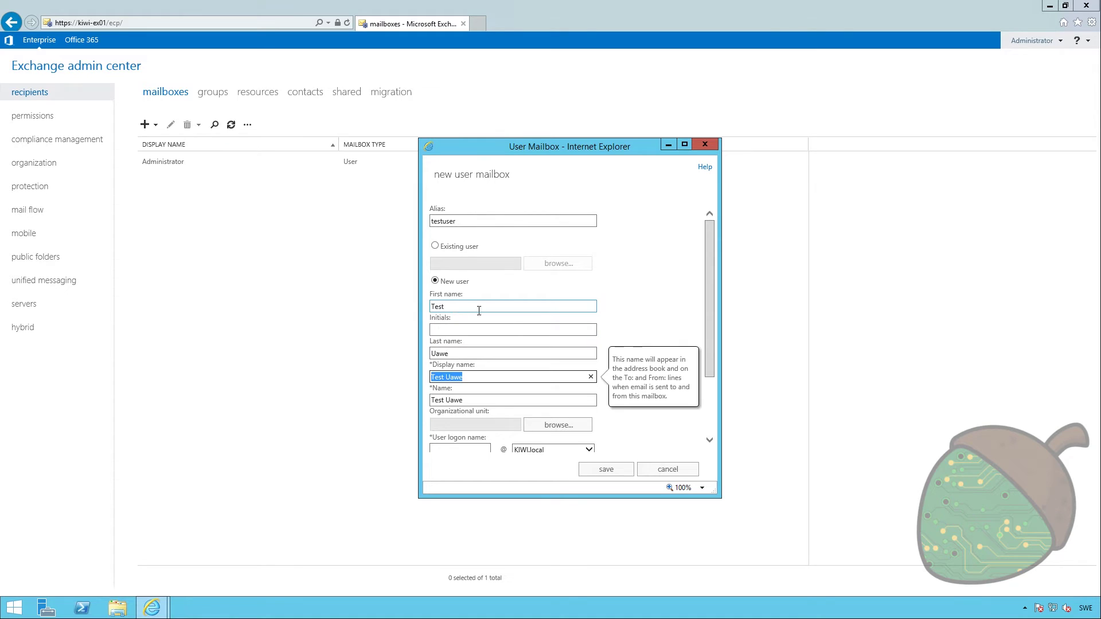
pyautogui.hotkey('shift', 'Tab')
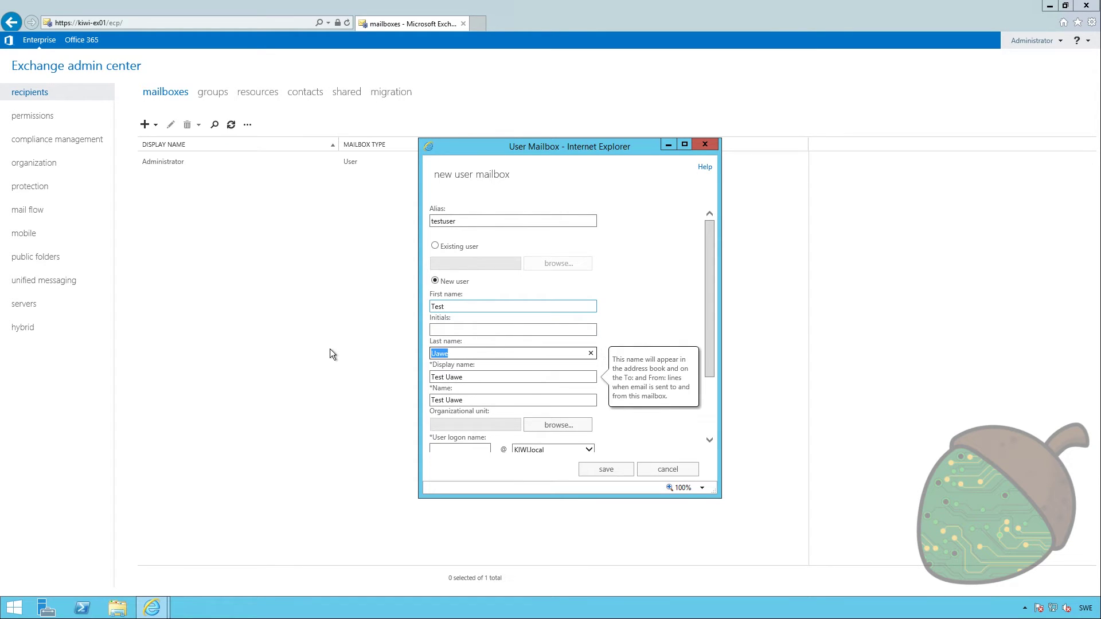
pyautogui.write('User')
pyautogui.click(630, 359)
# Set the user logon name to testuser on the KIWI.local domain
pyautogui.scroll(-2, 630, 359)
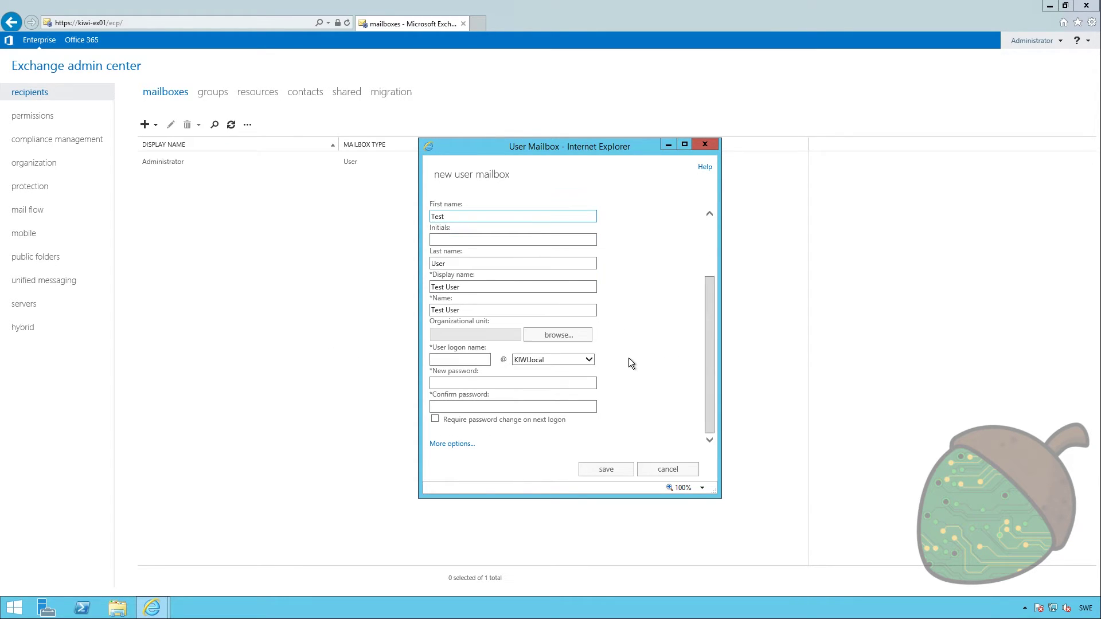
pyautogui.press('Tab')
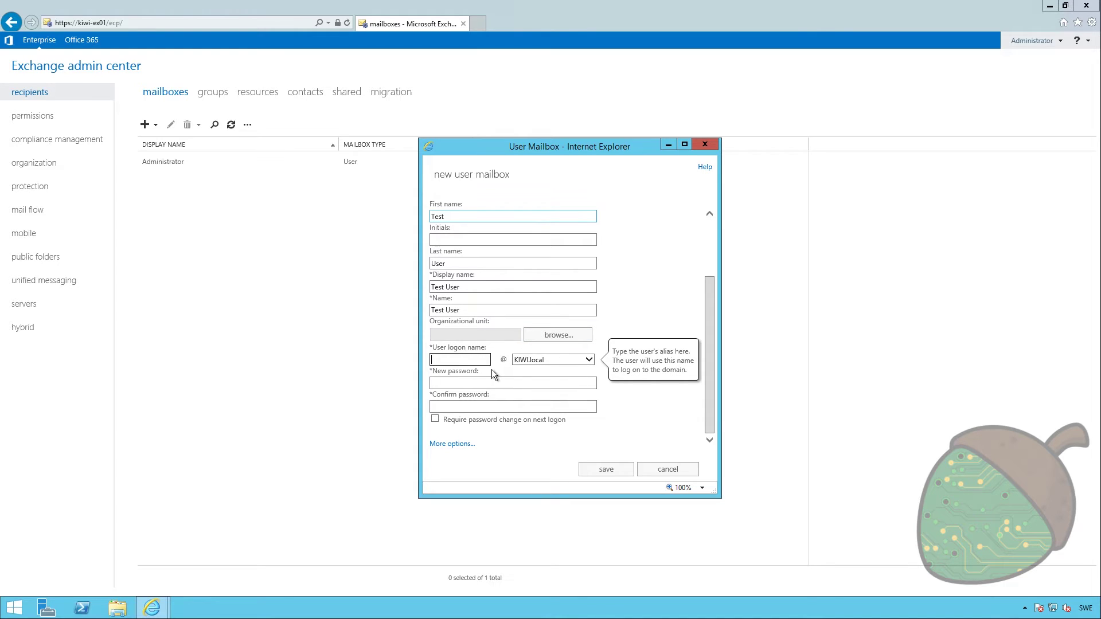
pyautogui.write('testuser')
pyautogui.press('Tab')
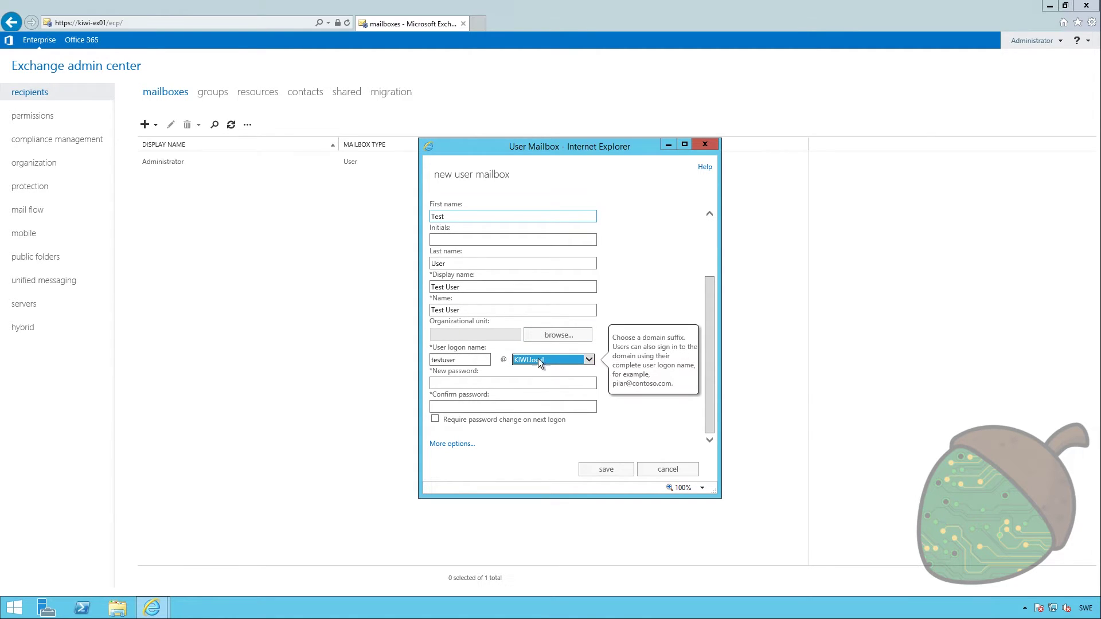
pyautogui.click(559, 360)
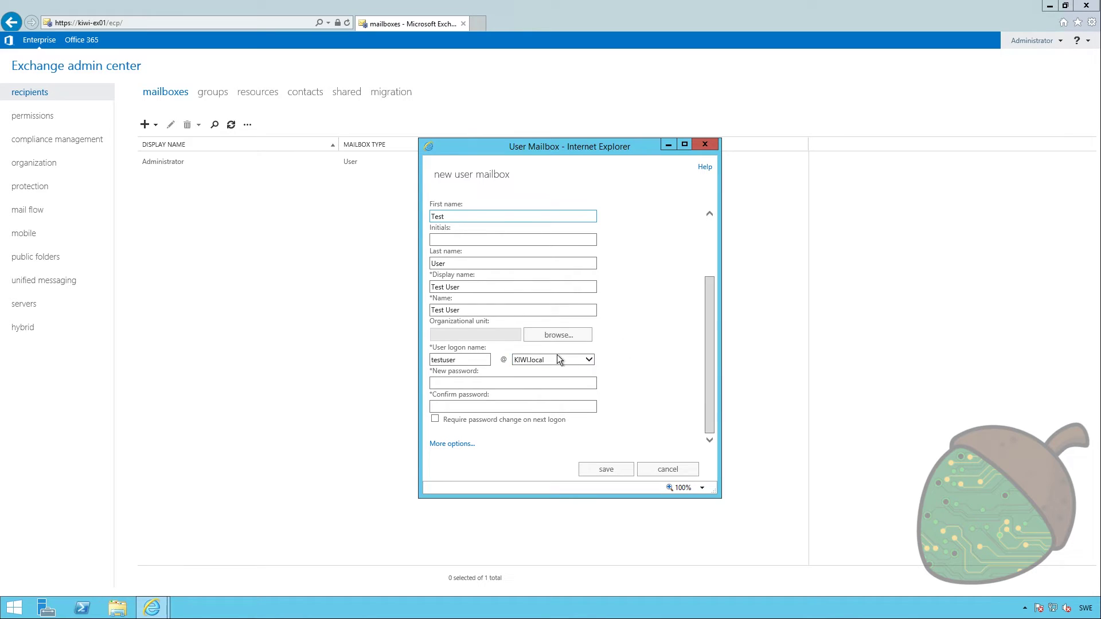
# Enter and confirm the mailbox password, then save the Test User mailbox
pyautogui.click(514, 387)
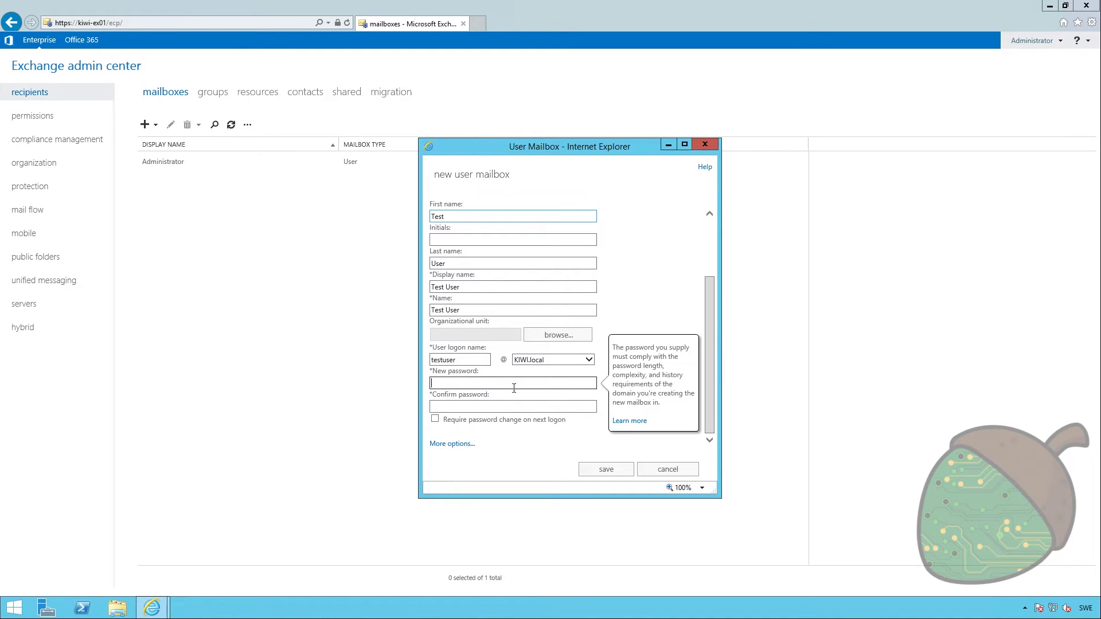
pyautogui.write('••••••••••')
pyautogui.press('Tab')
pyautogui.write('••••••••••')
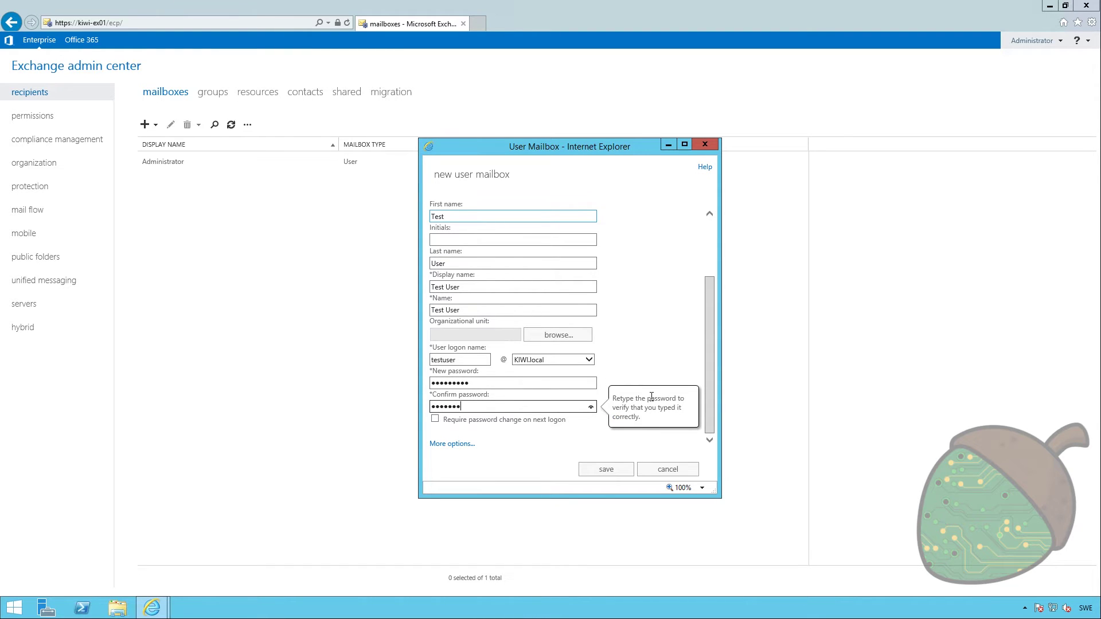
pyautogui.click(531, 465)
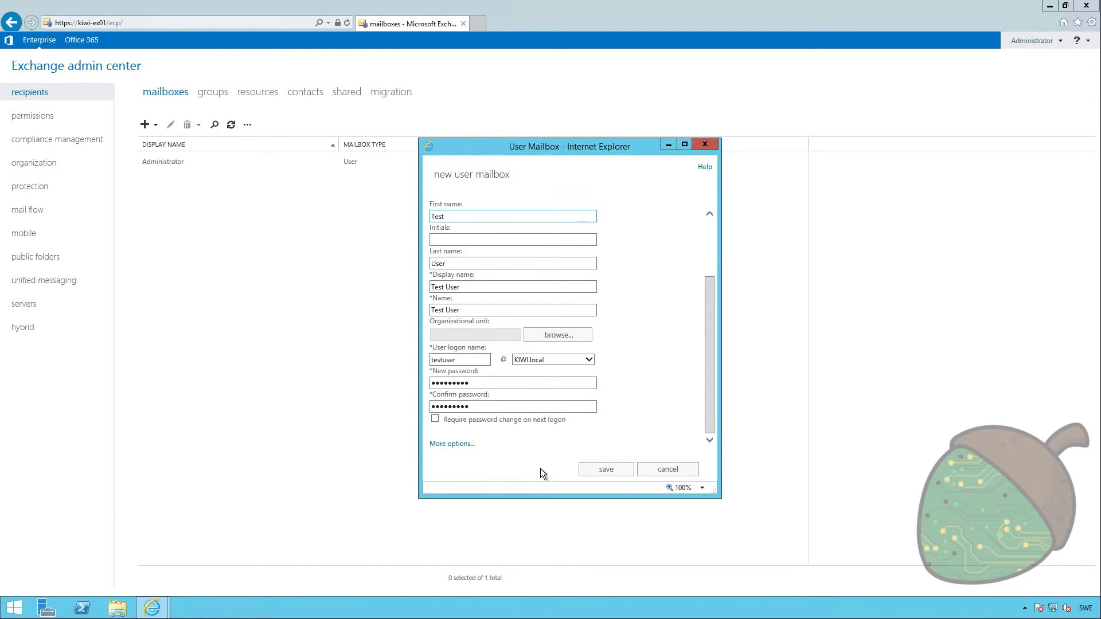
pyautogui.click(604, 471)
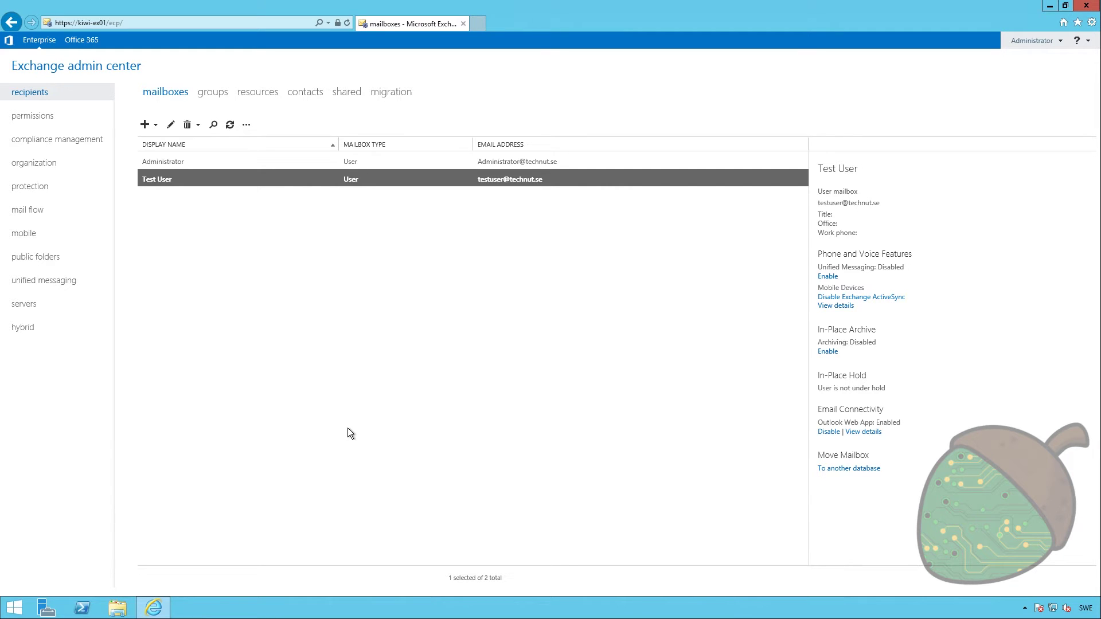
pyautogui.click(480, 23)
pyautogui.write('h')
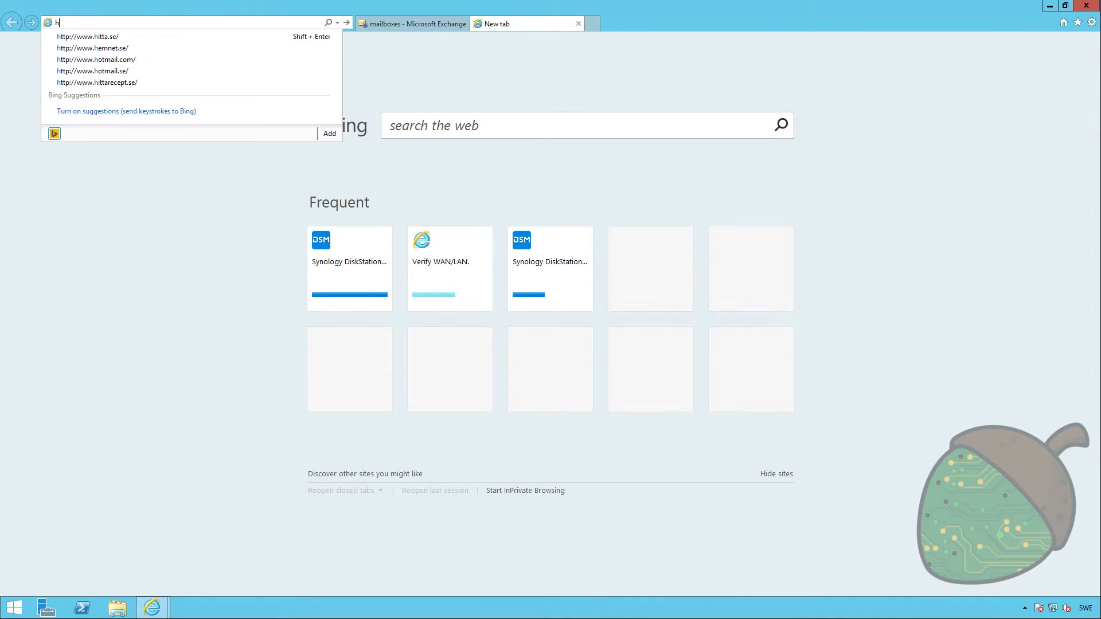
pyautogui.write('ttp')
pyautogui.press('BackSpace')
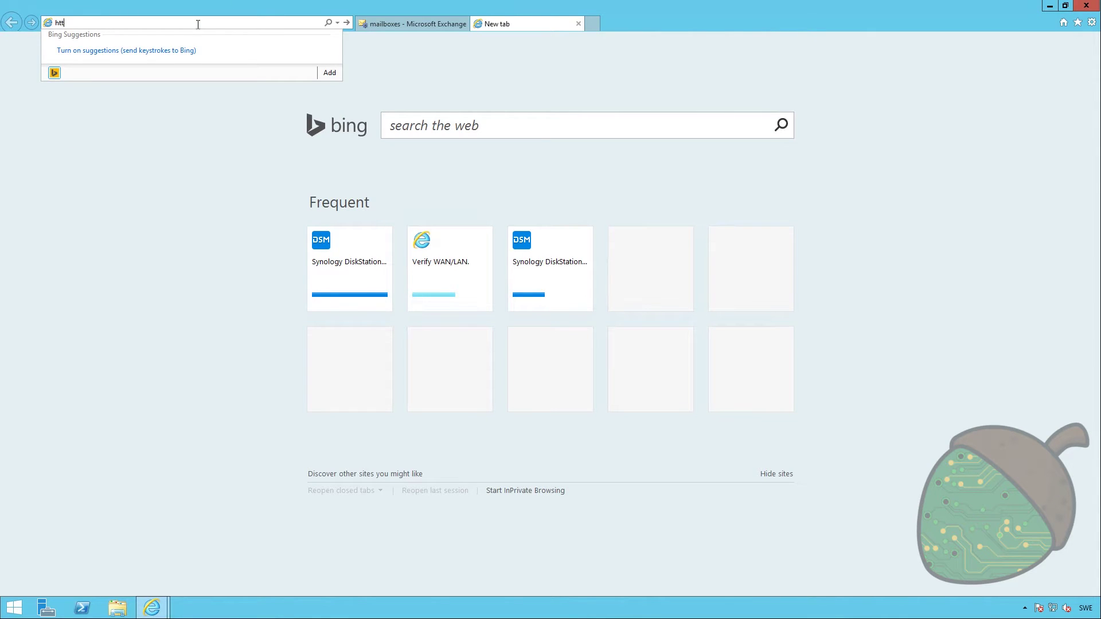
pyautogui.write('ps://')
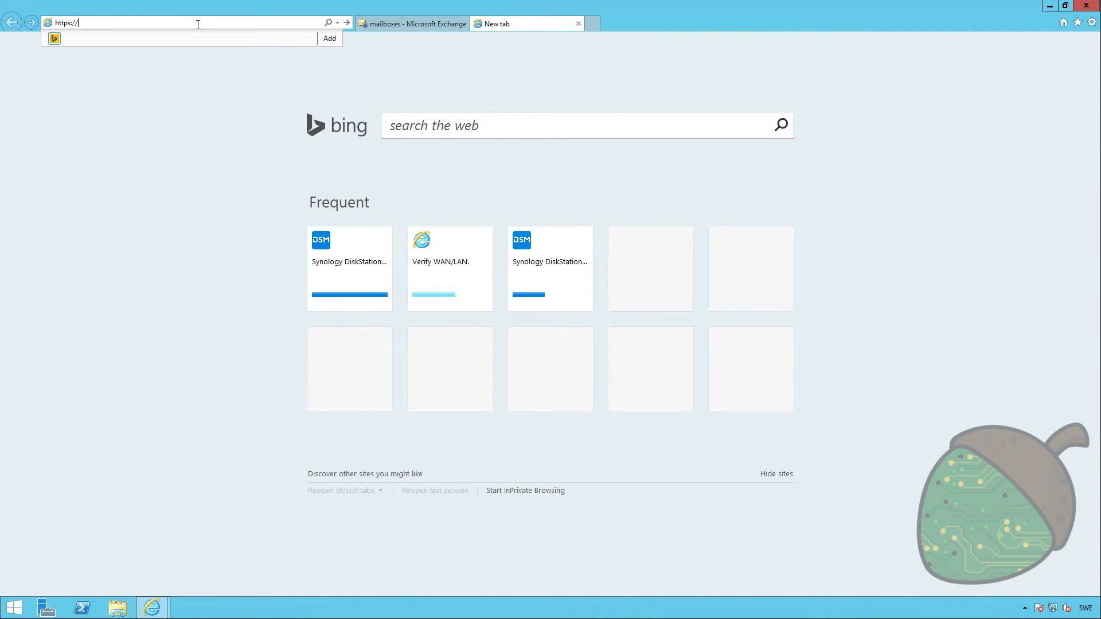
pyautogui.write('kiwi-ex')
pyautogui.press('BackSpace')
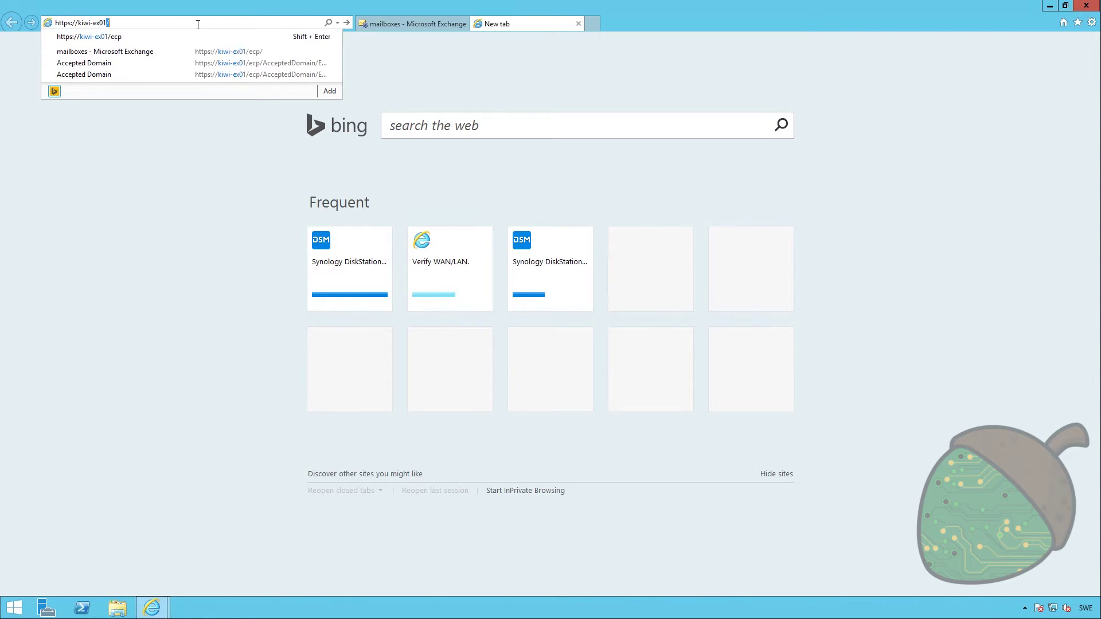
pyautogui.write('01/owa/')
pyautogui.press('Return')
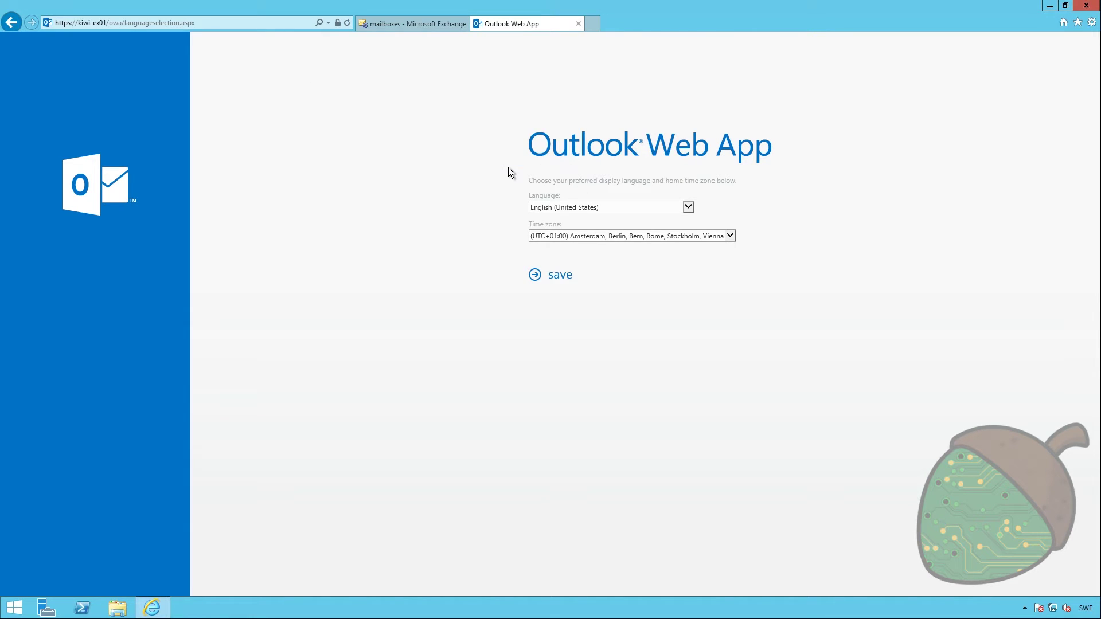
# Save the language setup, send 'Test Email' to Test User, and open an InPrivate window
pyautogui.click(558, 278)
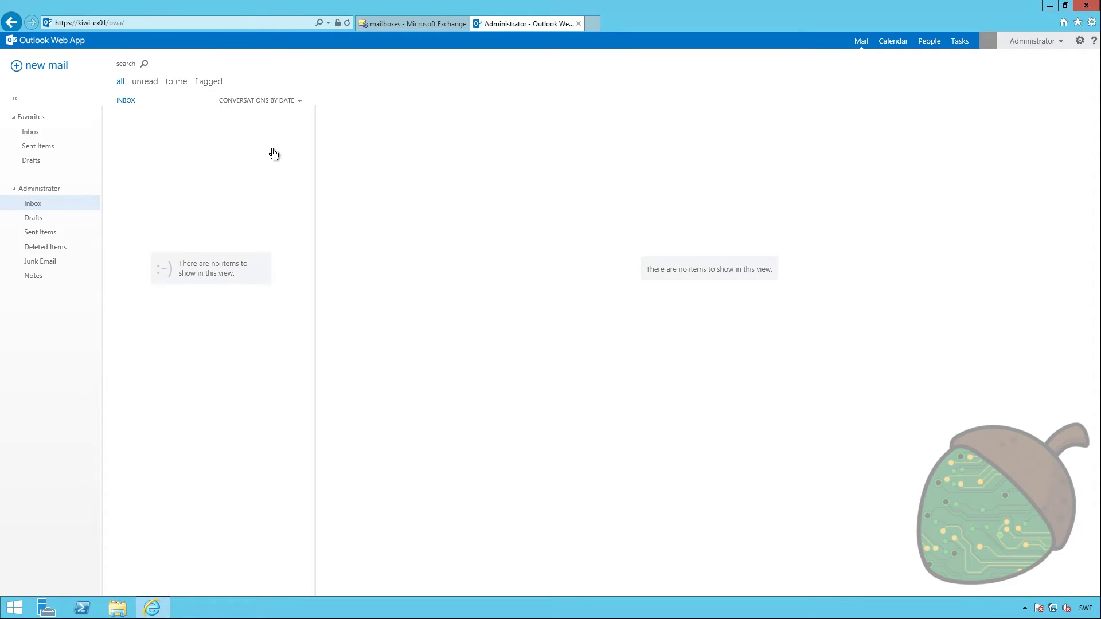
pyautogui.click(53, 70)
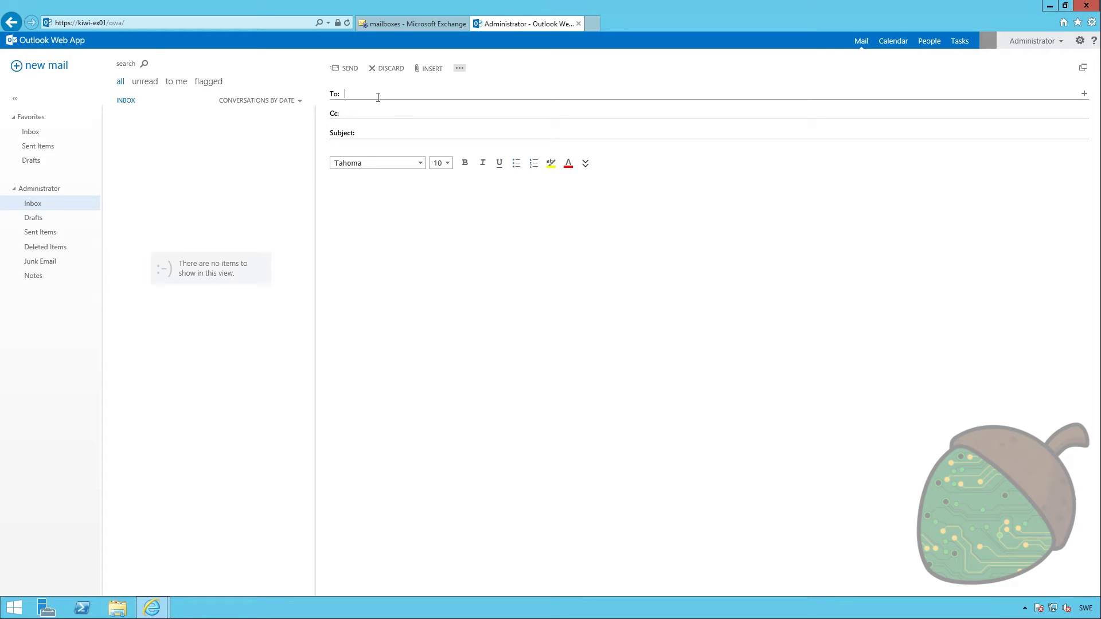
pyautogui.write('testuser')
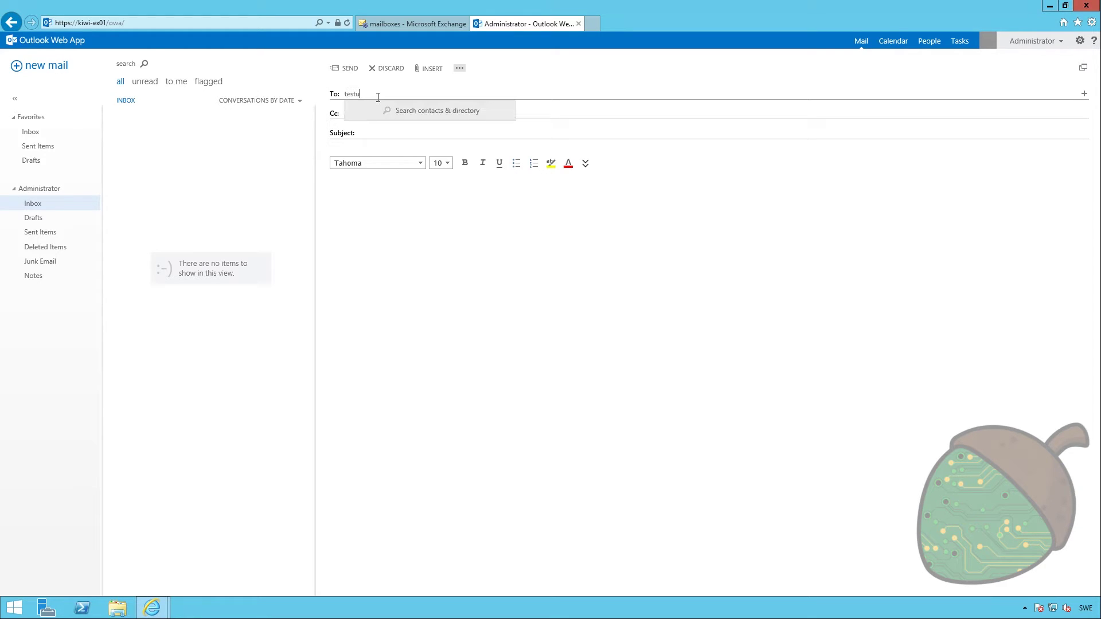
pyautogui.click(399, 114)
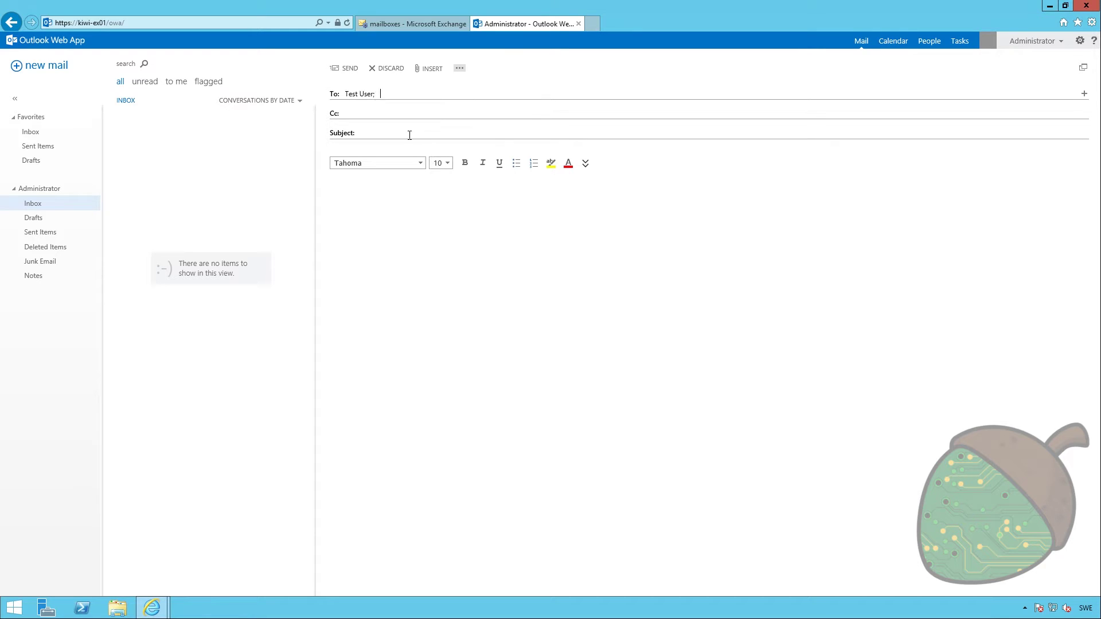
pyautogui.write('Test Email')
pyautogui.click(348, 69)
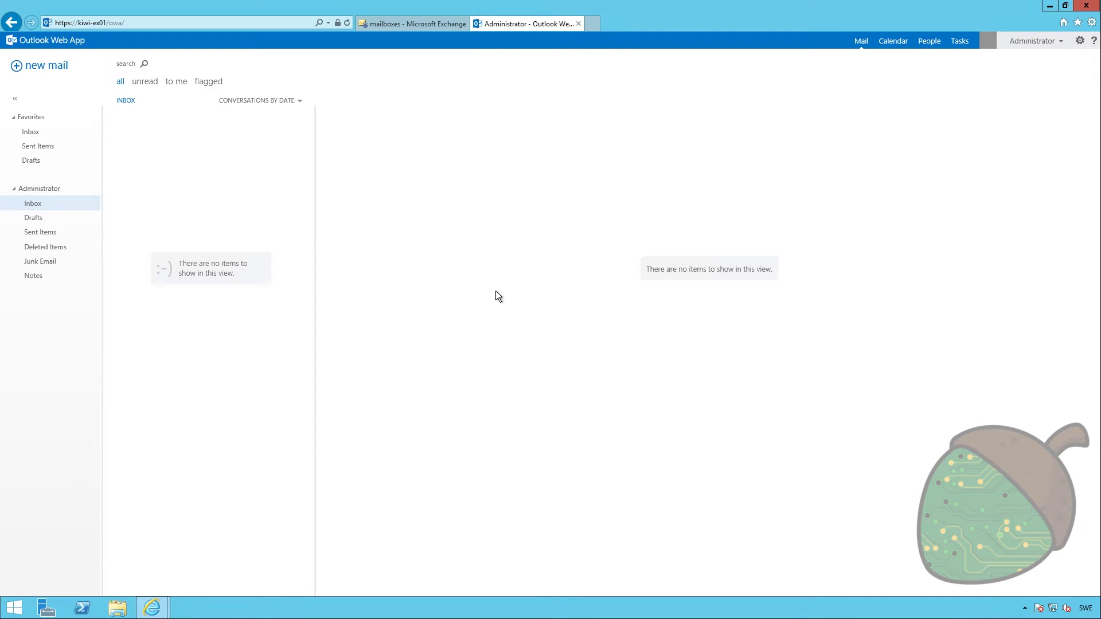
pyautogui.hotkey('ctrl', 'shift', 'p')
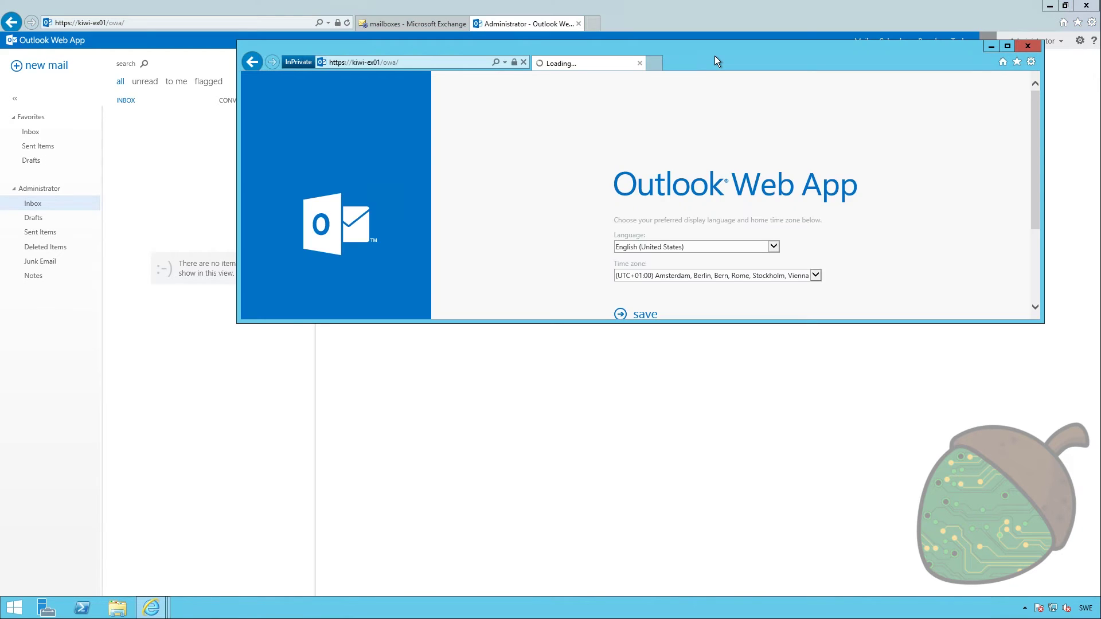
pyautogui.press('super+Right')
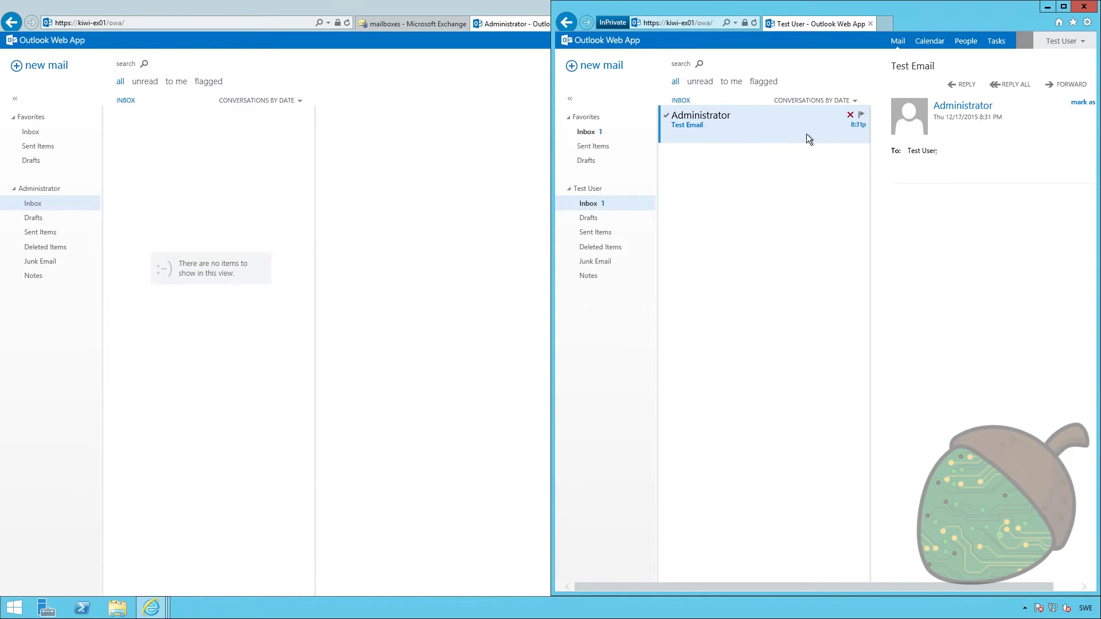
pyautogui.click(963, 84)
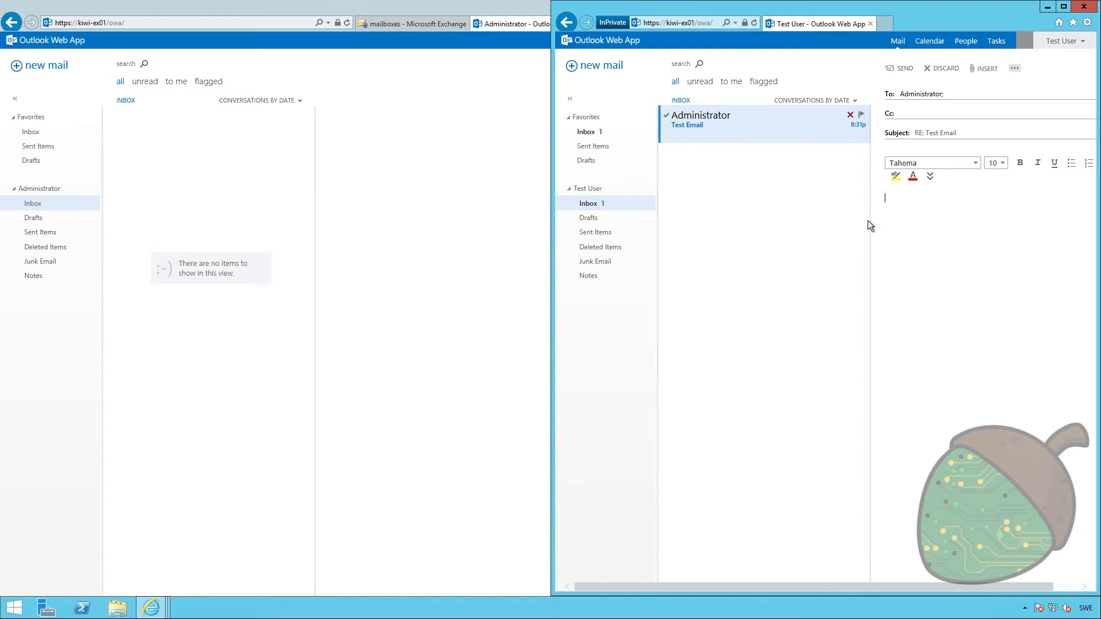
pyautogui.click(901, 68)
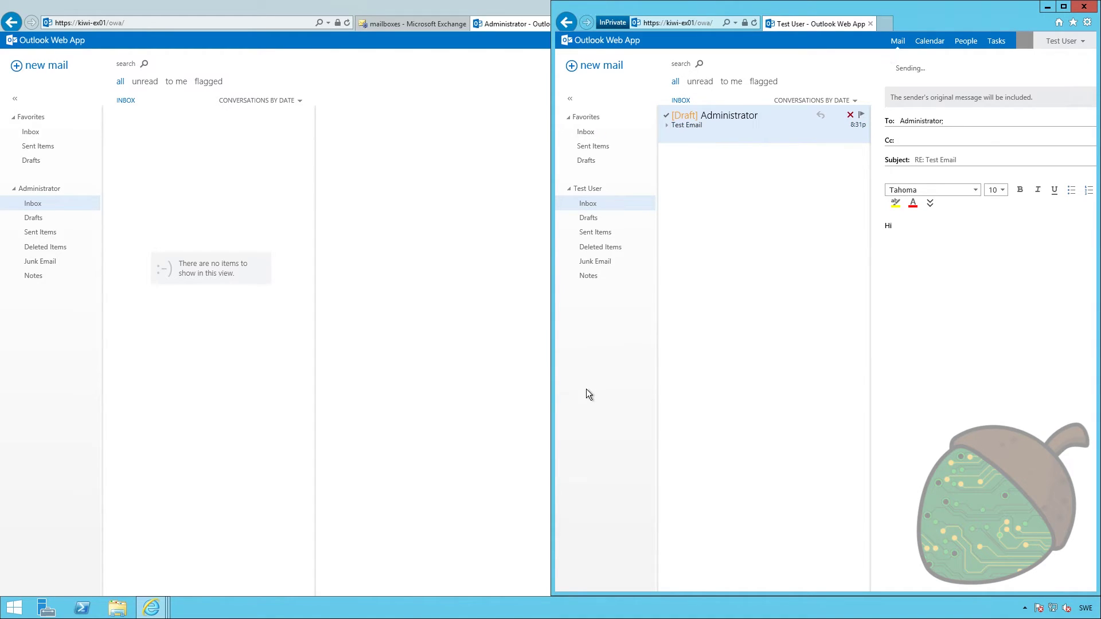
pyautogui.click(407, 324)
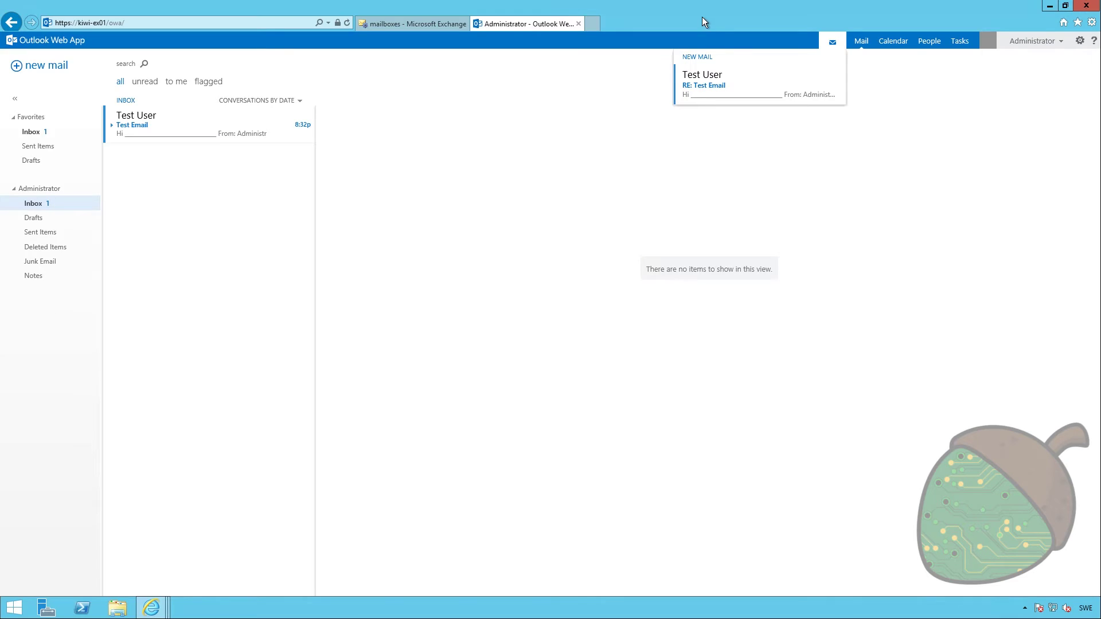
pyautogui.click(410, 24)
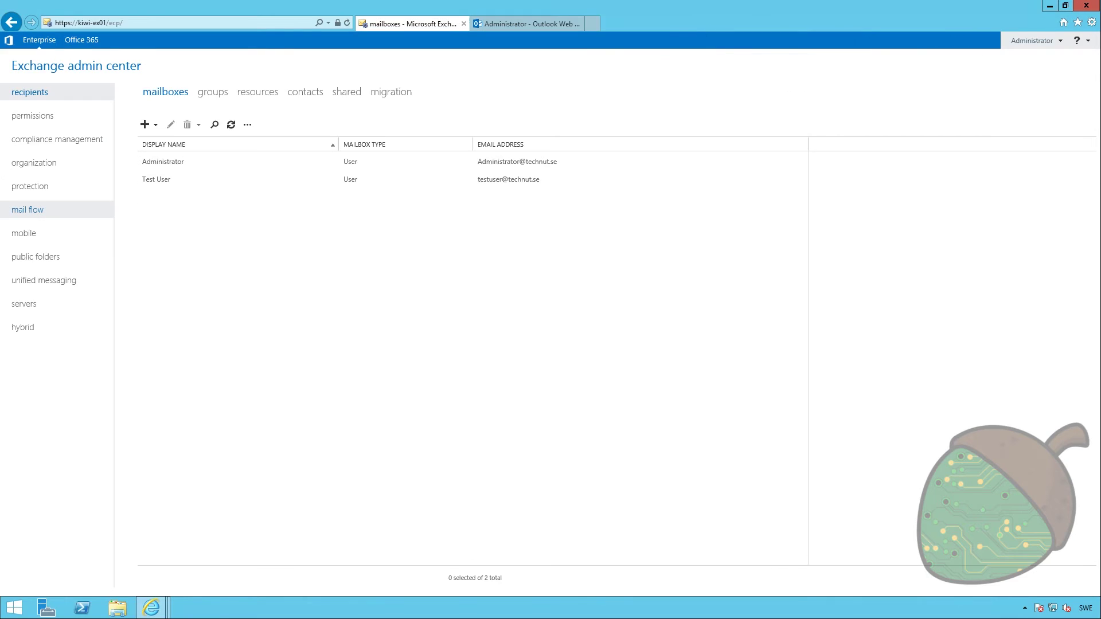
# Review the mail flow receive connectors, then check the Outlook Web App inbox
pyautogui.click(48, 215)
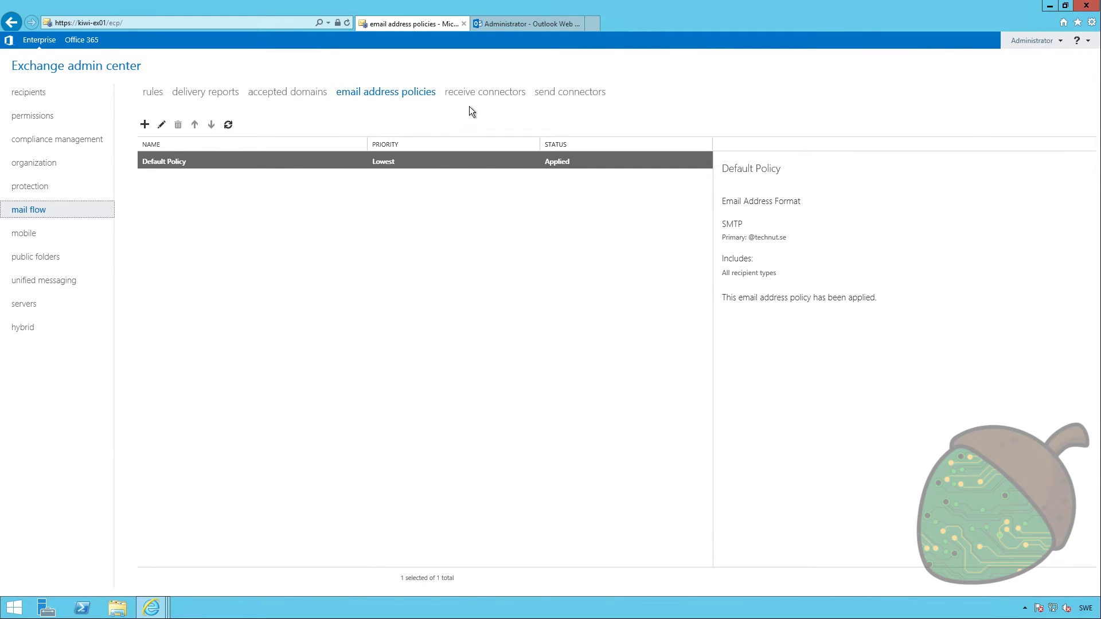
pyautogui.click(482, 96)
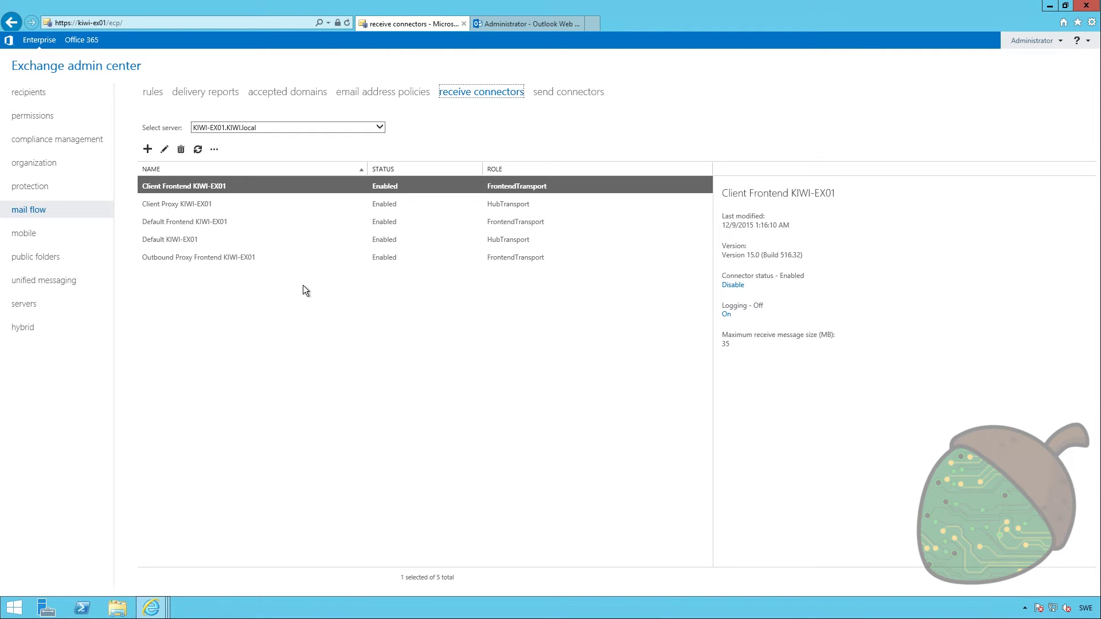
pyautogui.hotkey('ctrl', 'Tab')
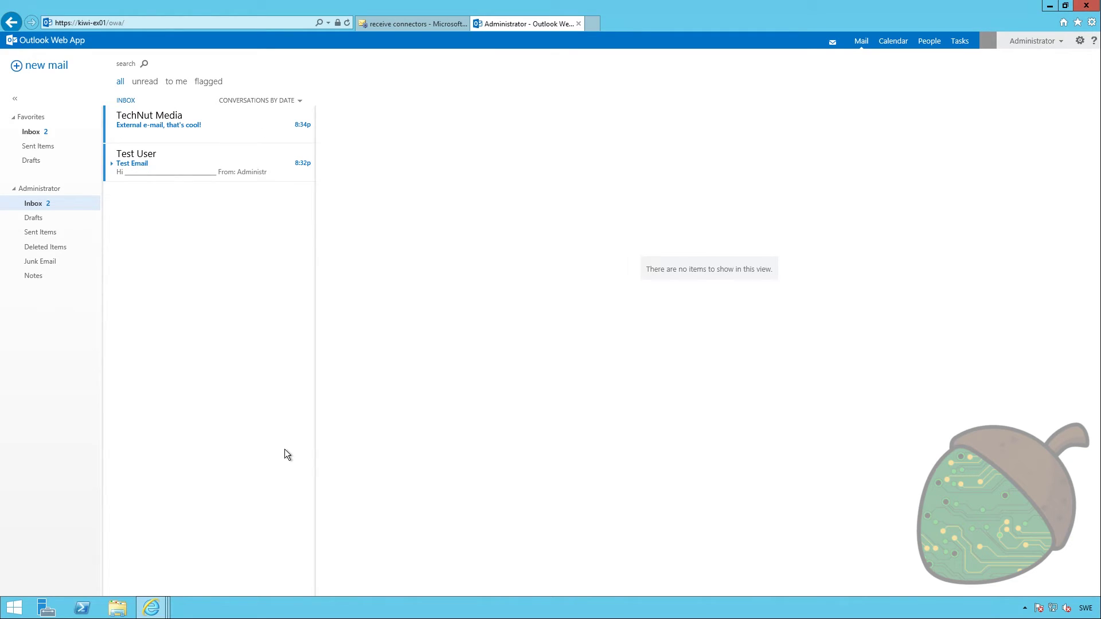
# Read TechNut Media's 'External e-mail, that's cool!' message, then return to the receive connectors
pyautogui.click(210, 140)
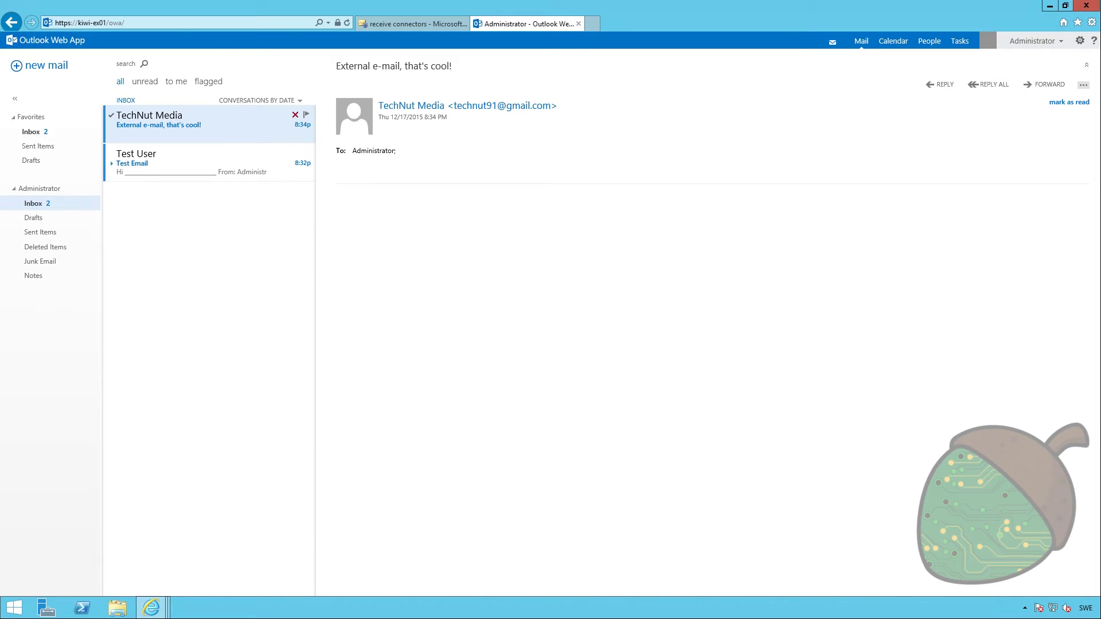
pyautogui.click(412, 24)
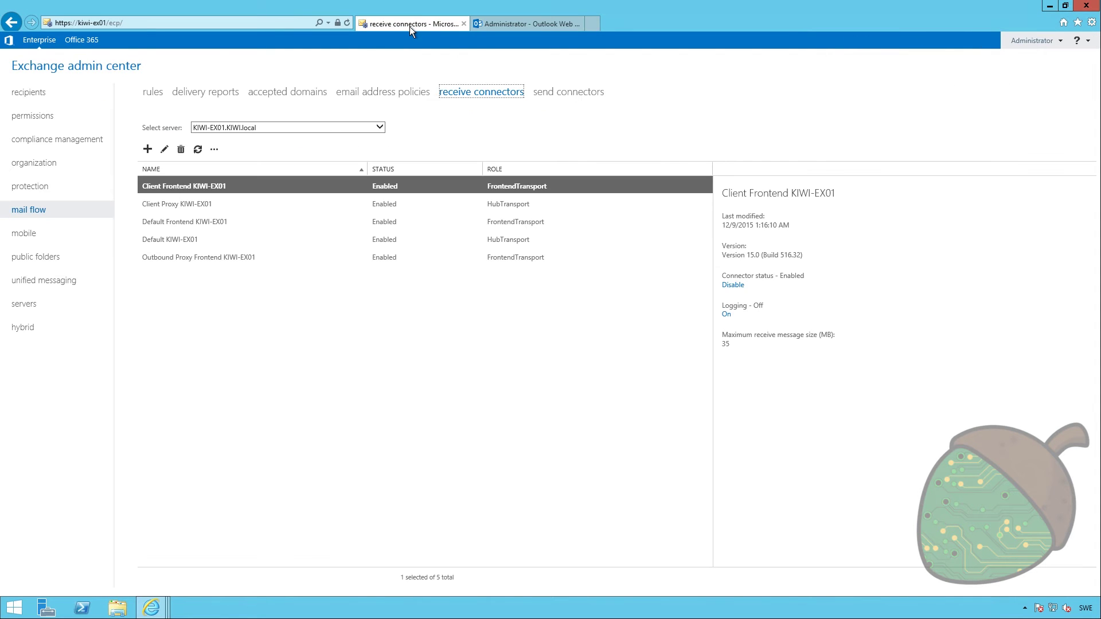
# Create an Internet-type send connector named Internet, routing by MX record with external DNS lookup
pyautogui.click(559, 96)
pyautogui.click(145, 125)
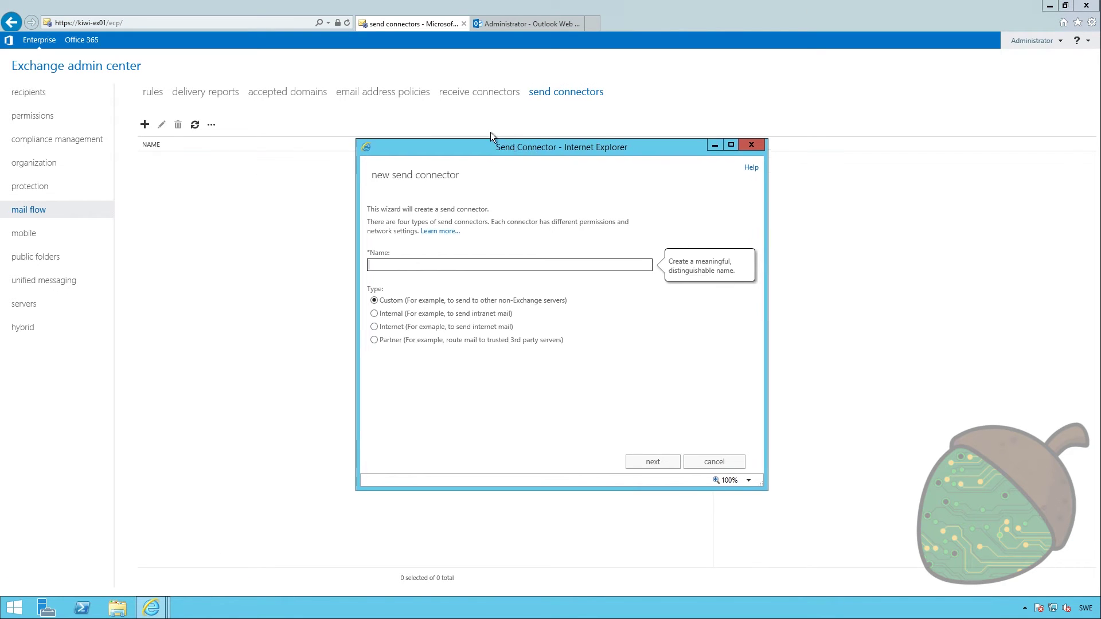
pyautogui.write('Internet')
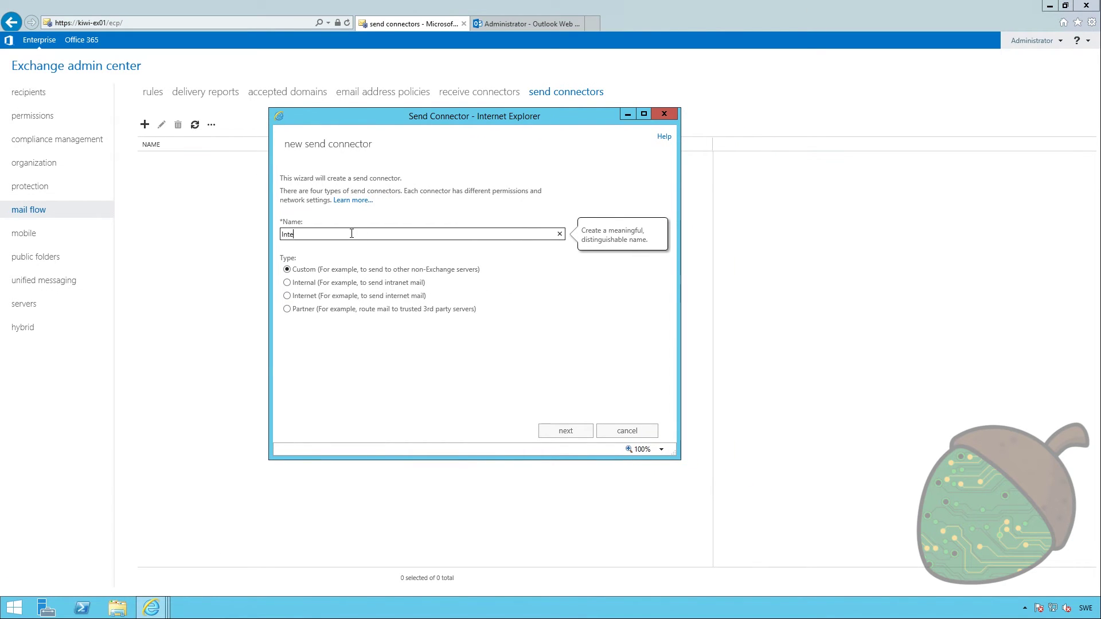
pyautogui.click(319, 296)
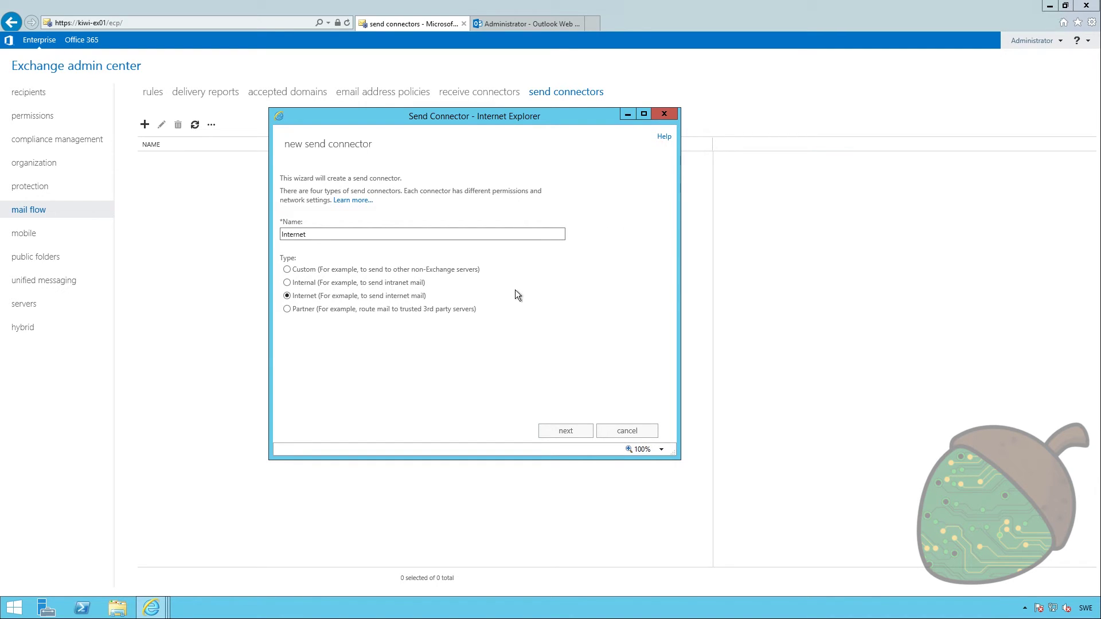
pyautogui.click(567, 432)
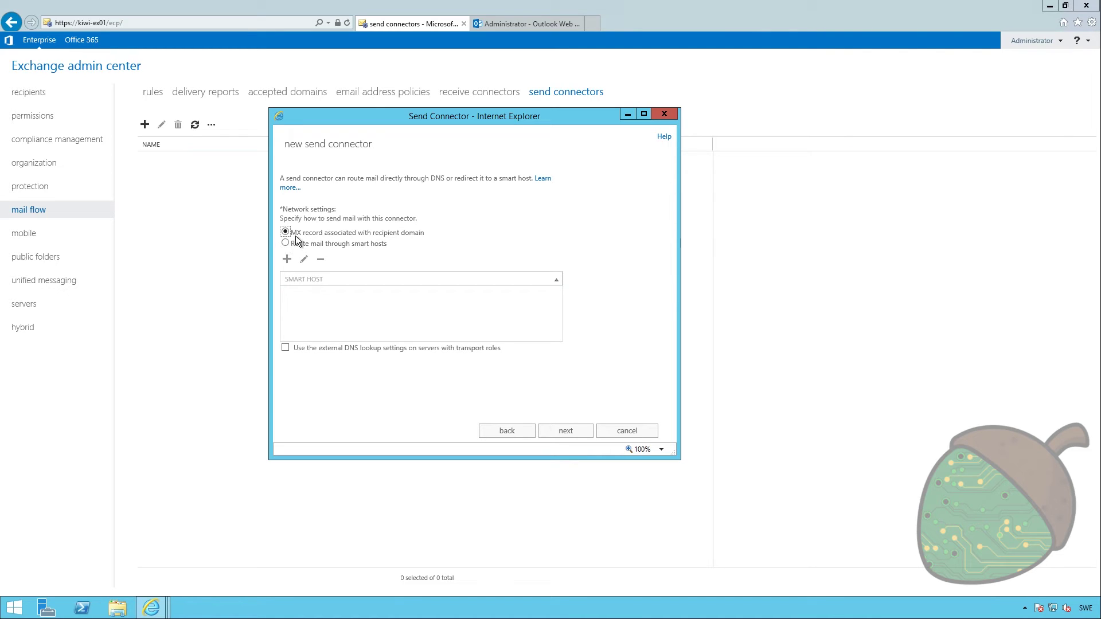
pyautogui.click(367, 209)
pyautogui.click(401, 348)
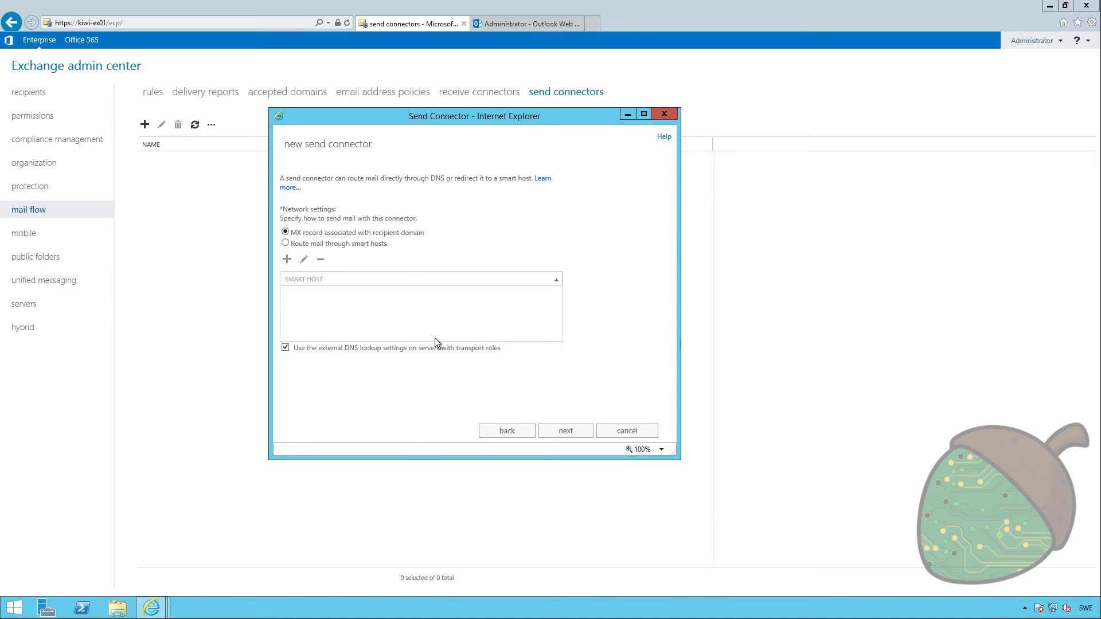
# Add the wildcard SMTP address space * so the connector covers all domains
pyautogui.click(568, 430)
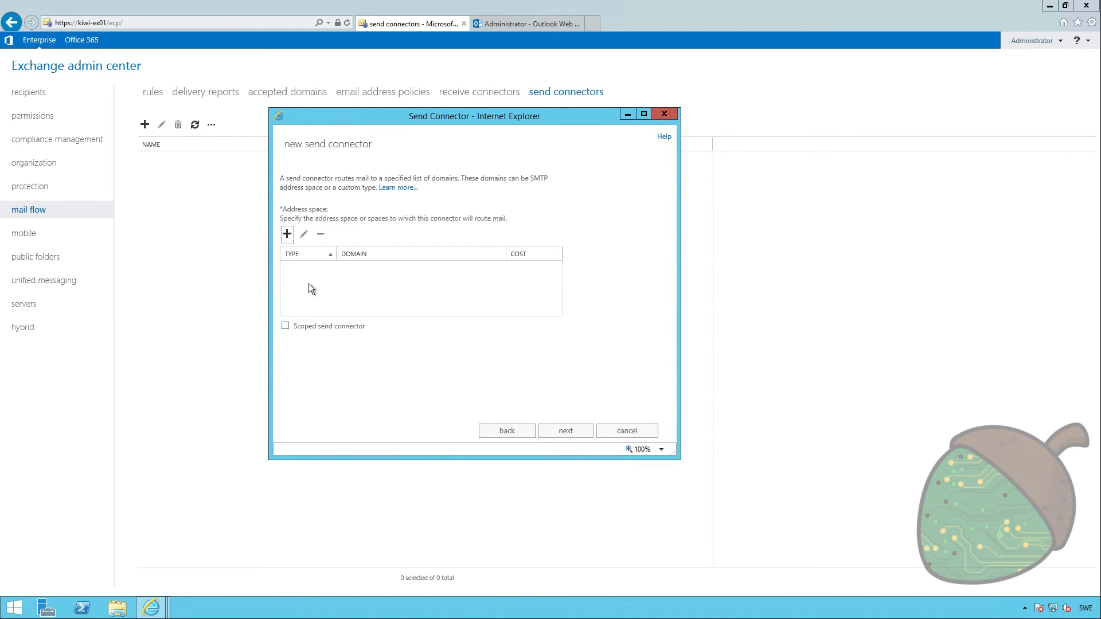
pyautogui.click(287, 234)
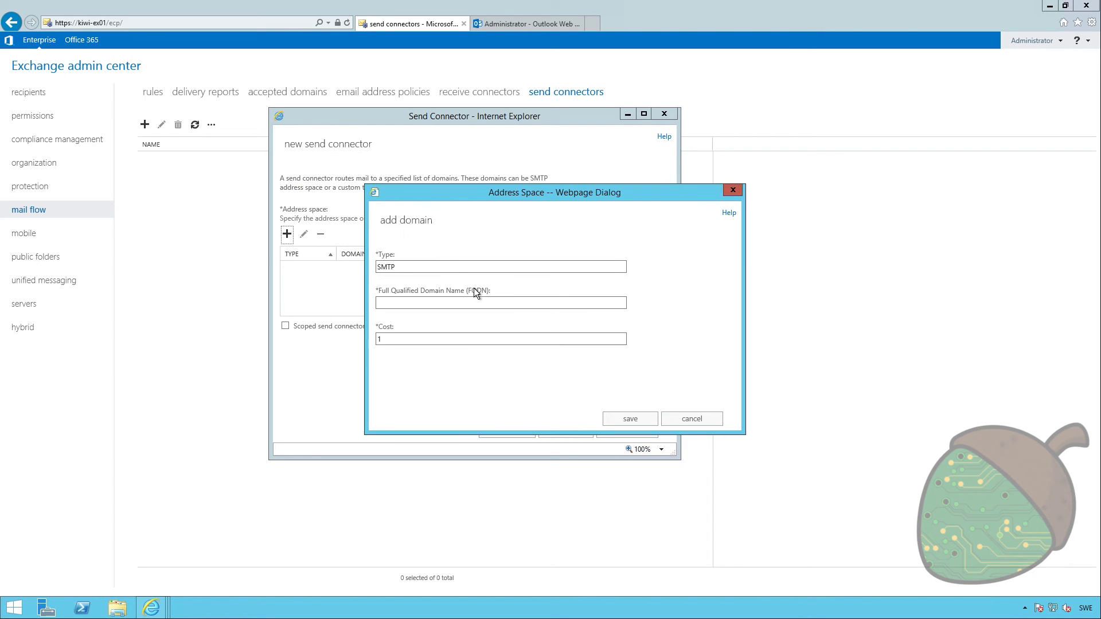
pyautogui.click(470, 304)
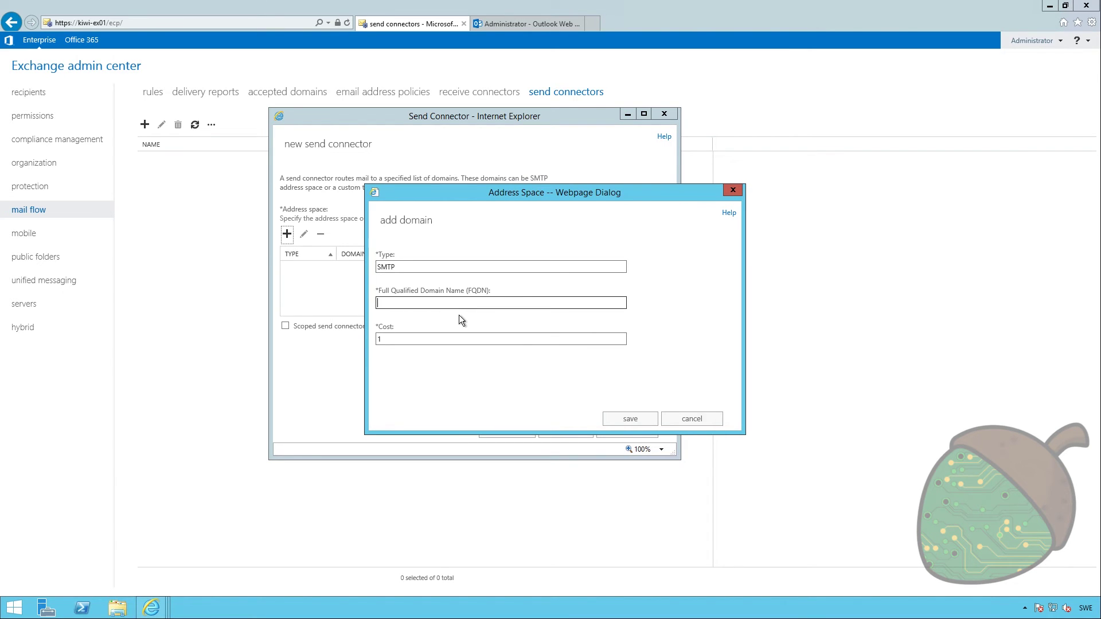
pyautogui.write('*')
pyautogui.click(634, 419)
pyautogui.click(564, 431)
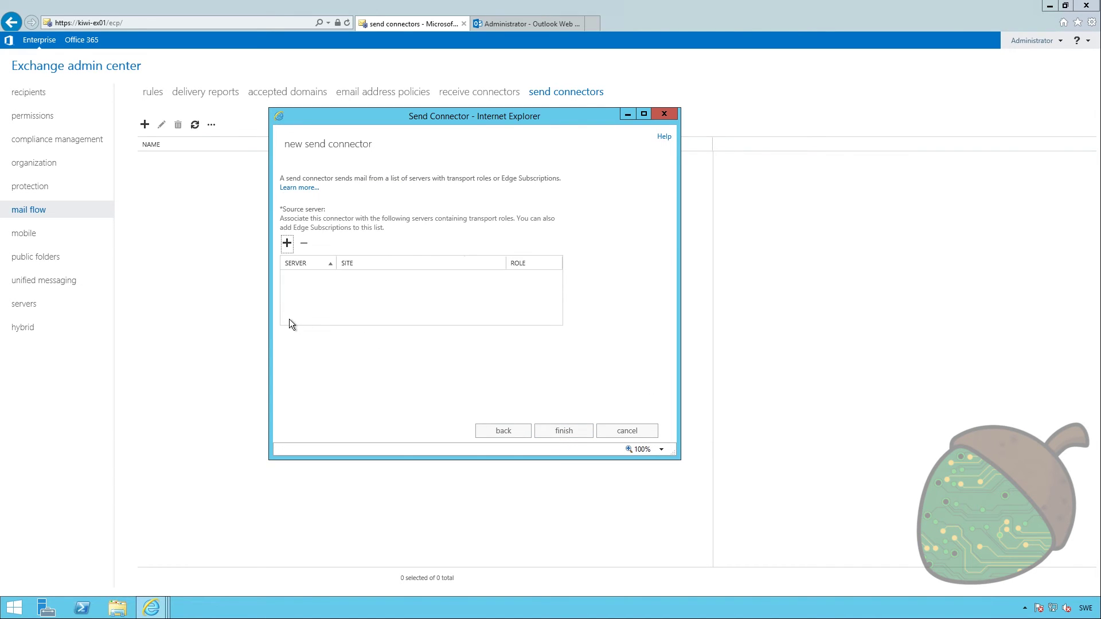
# Add KIWI-EX01 as the source server and create the connector
pyautogui.click(286, 243)
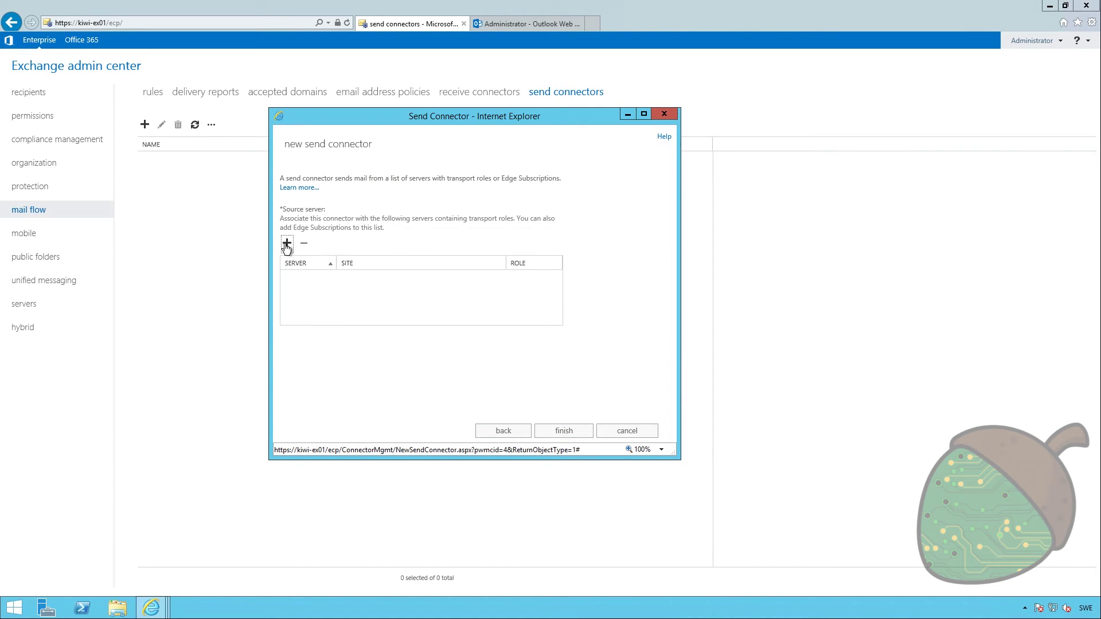
pyautogui.click(363, 169)
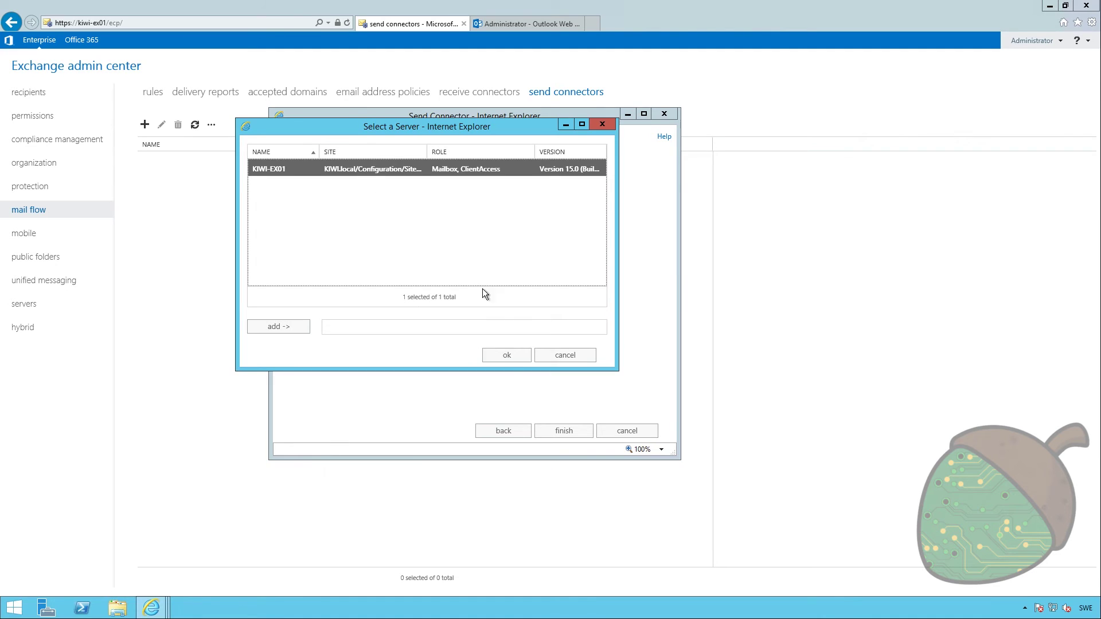
pyautogui.click(286, 328)
pyautogui.click(504, 357)
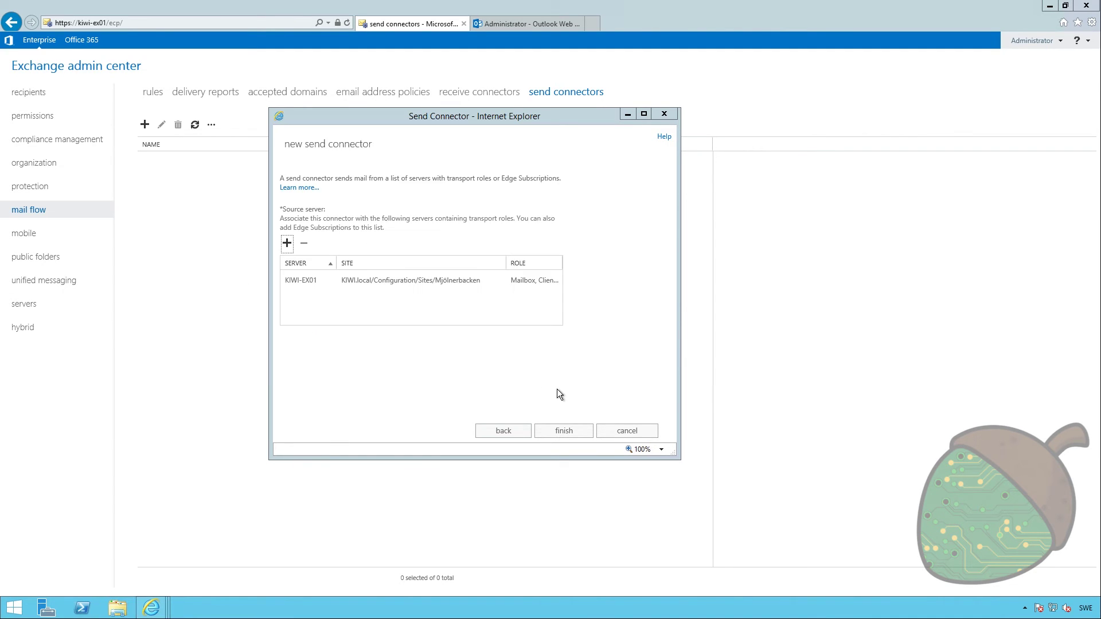
pyautogui.click(564, 431)
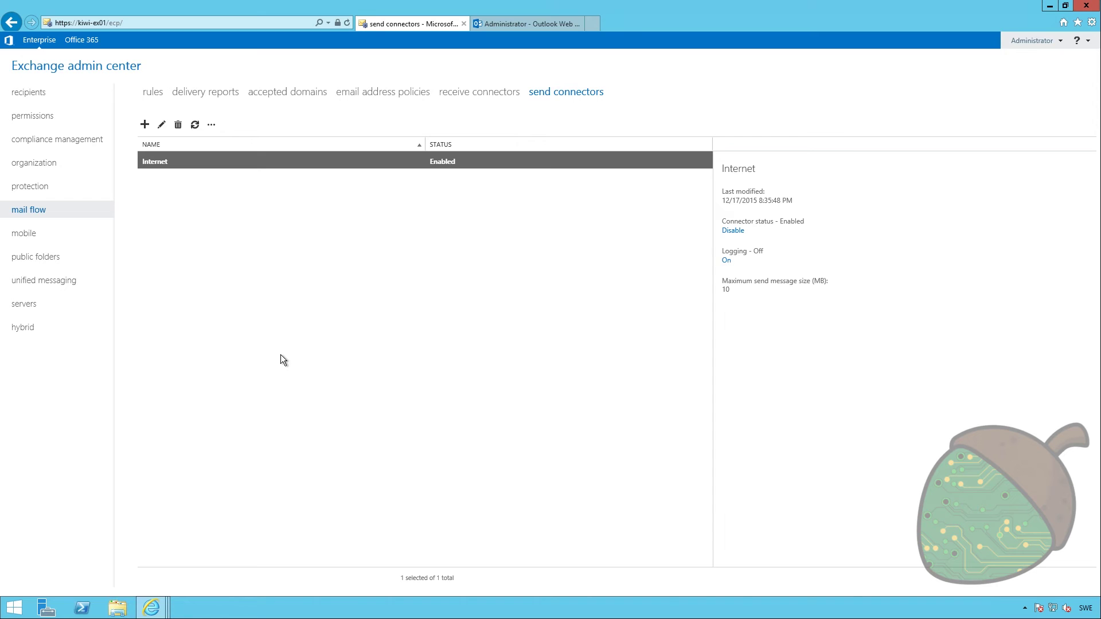
# Start another send connector named Internet with the Internet type
pyautogui.click(146, 126)
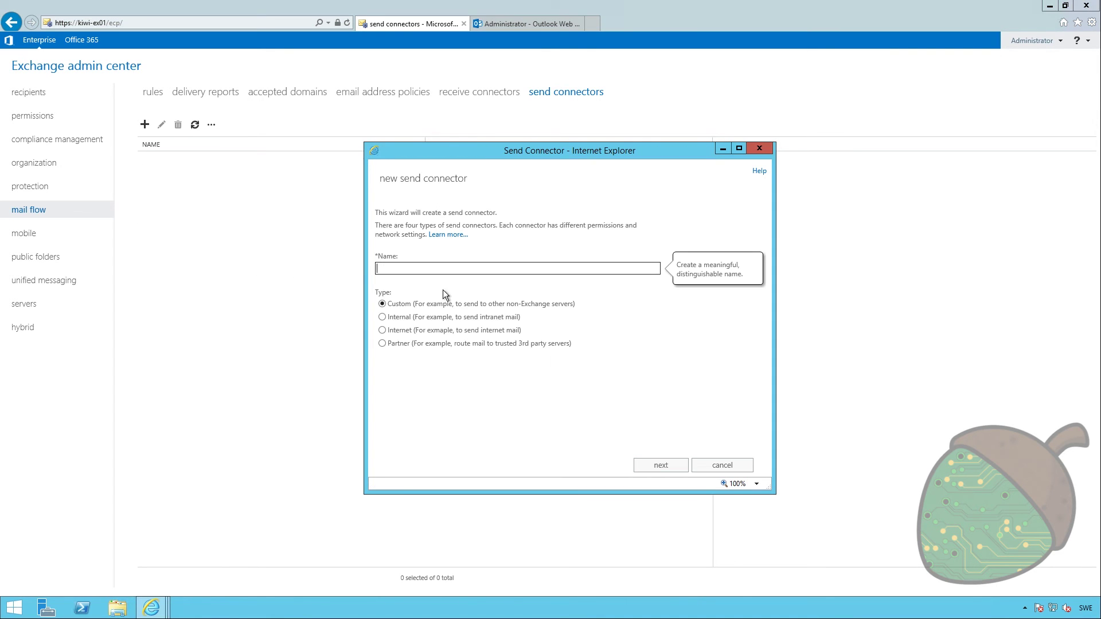
pyautogui.write('Internet')
pyautogui.click(428, 331)
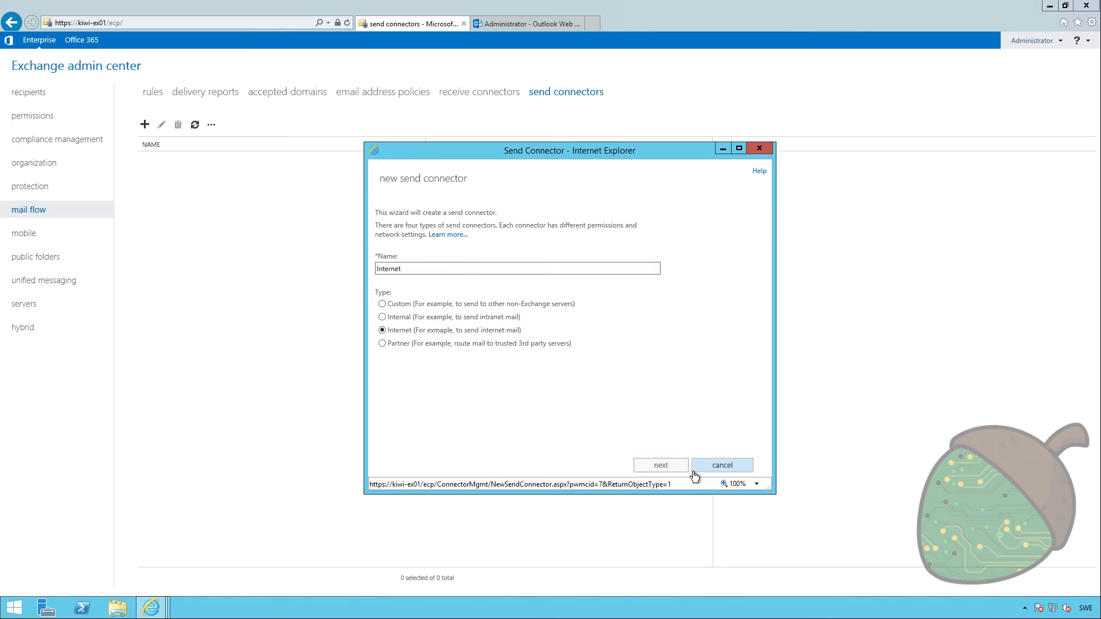
pyautogui.click(661, 465)
# Route the connector's mail through smart host smtp.technut.se
pyautogui.click(422, 278)
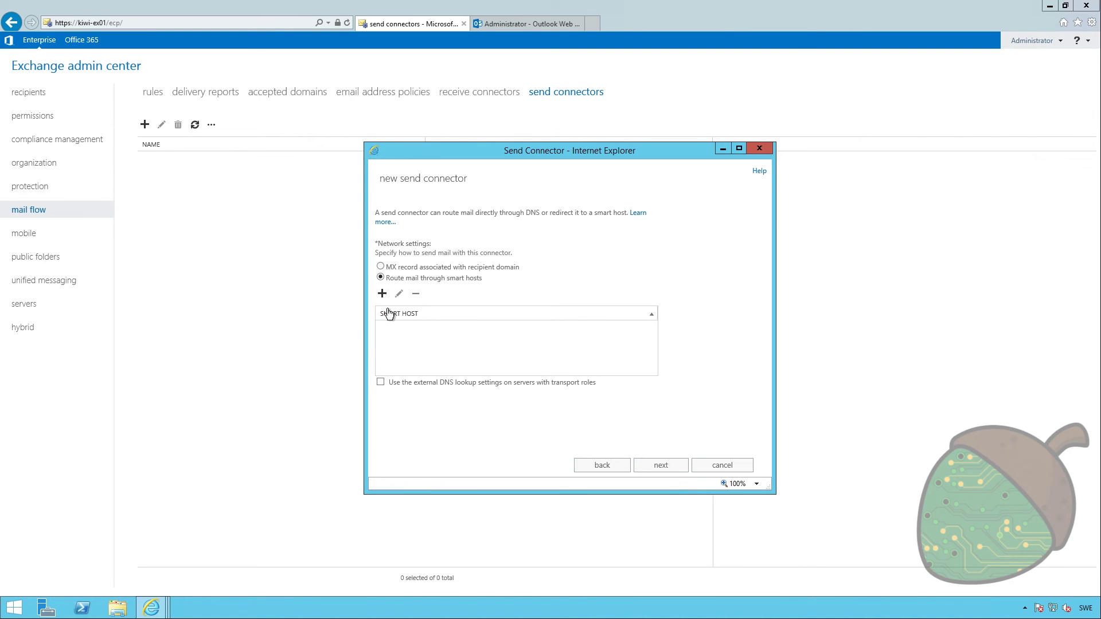
pyautogui.click(381, 382)
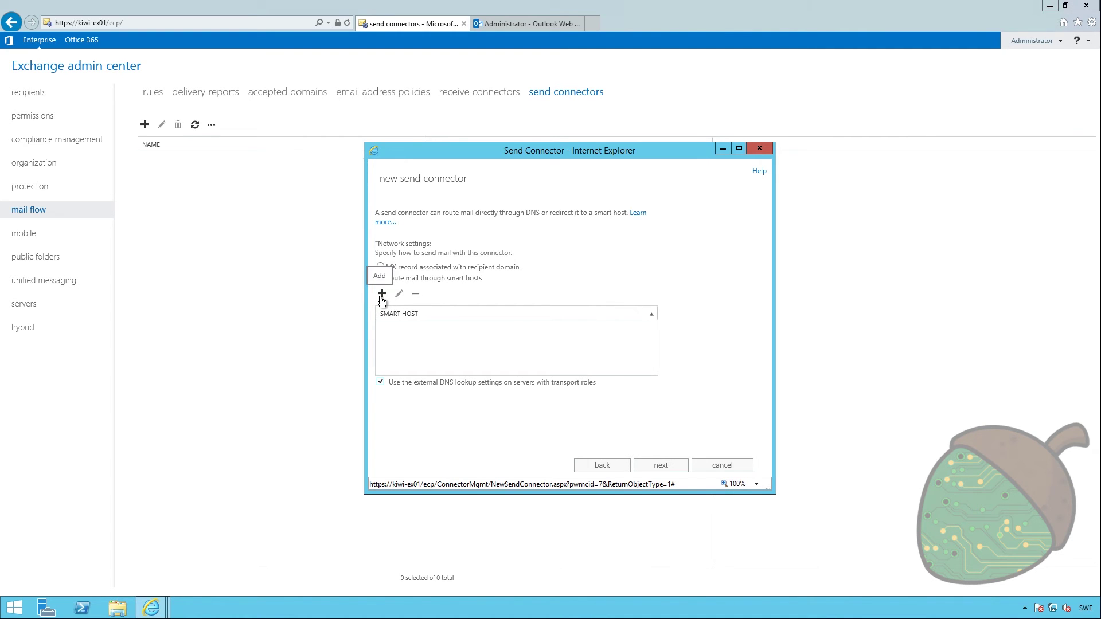
pyautogui.click(382, 294)
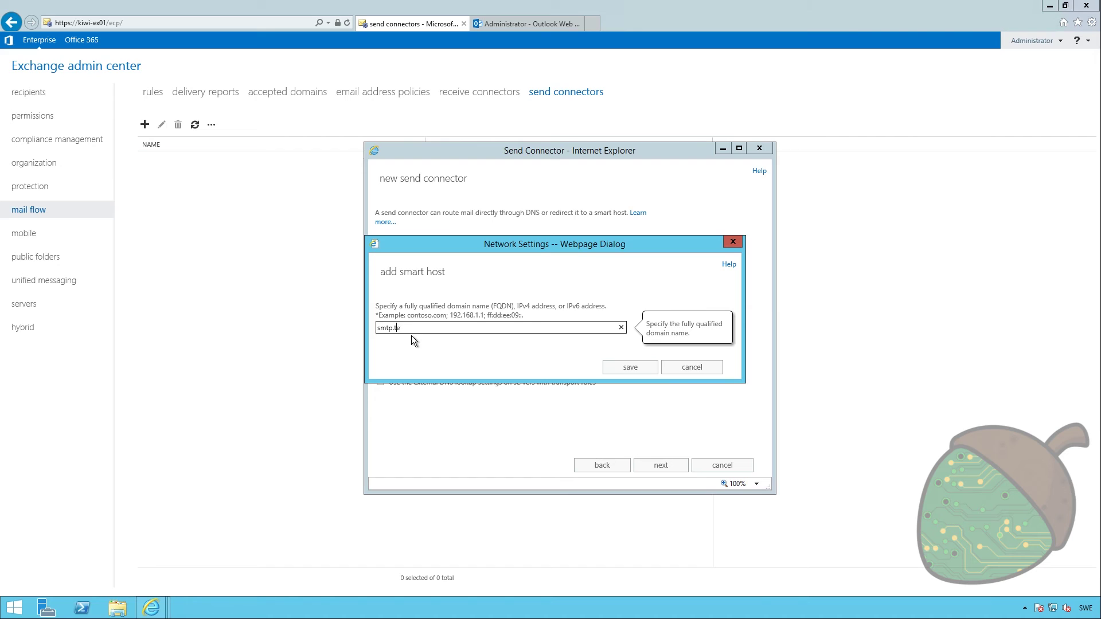
pyautogui.write('e')
pyautogui.click(625, 374)
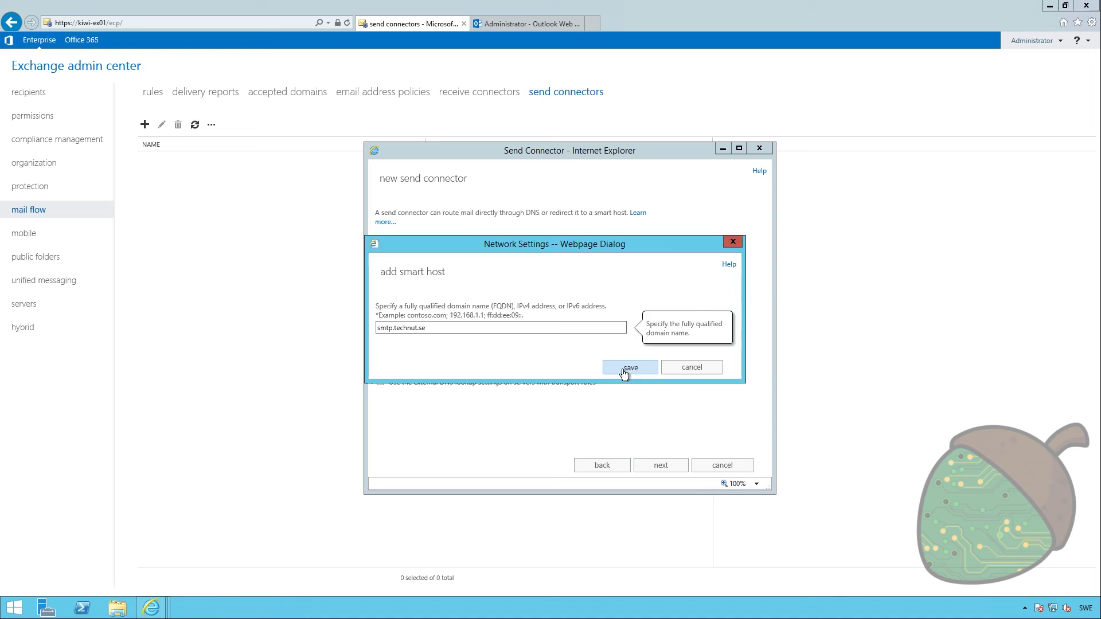
# Set smart host authentication to None
pyautogui.click(667, 473)
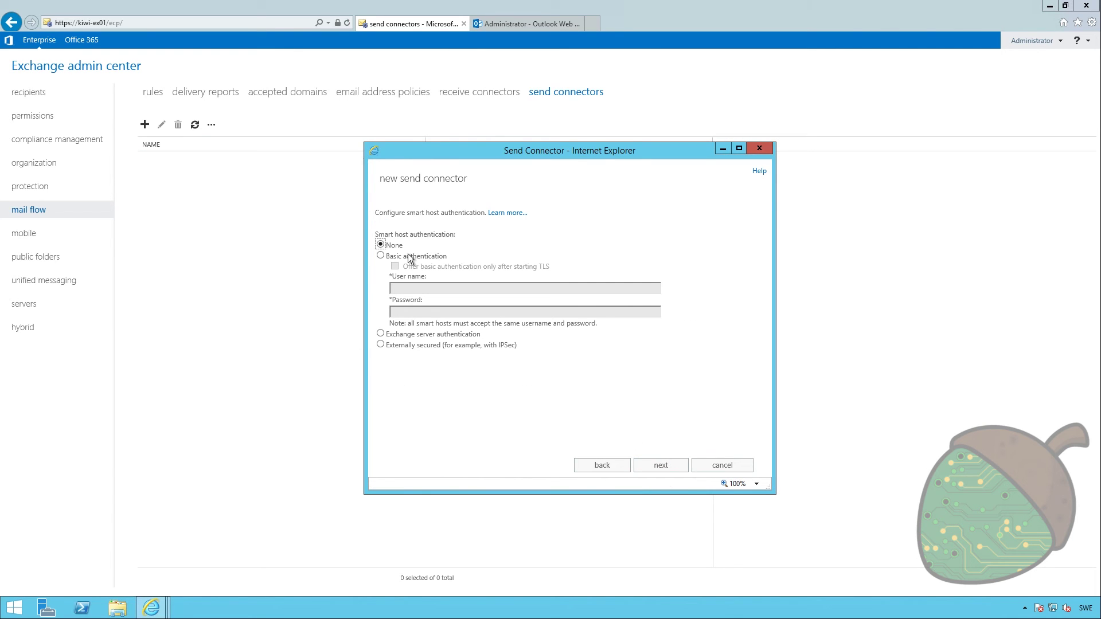
pyautogui.click(380, 256)
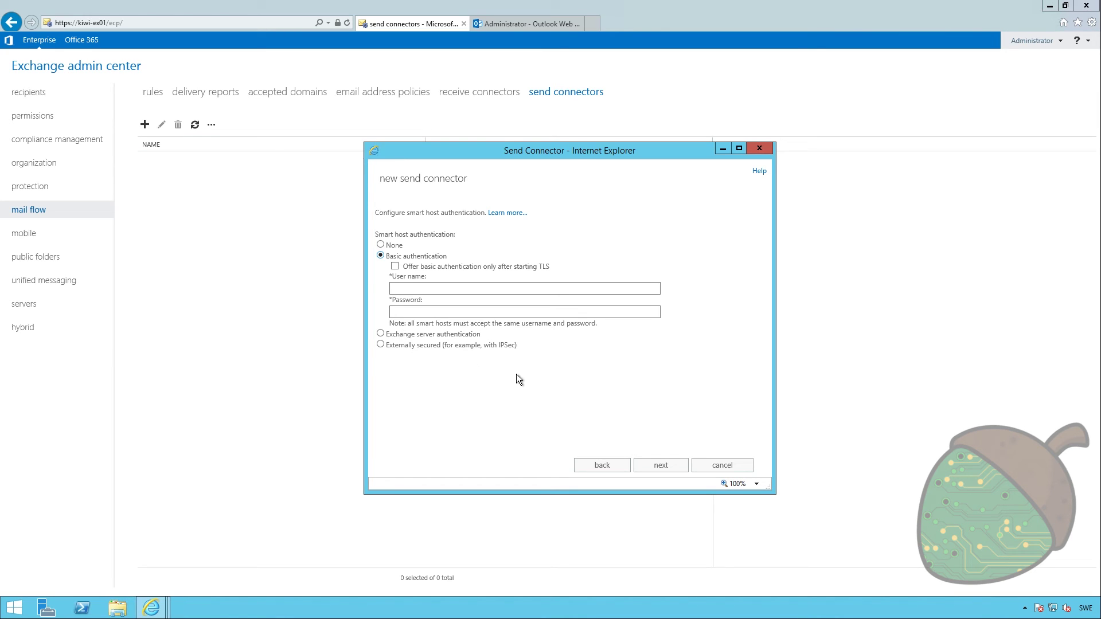
pyautogui.click(380, 245)
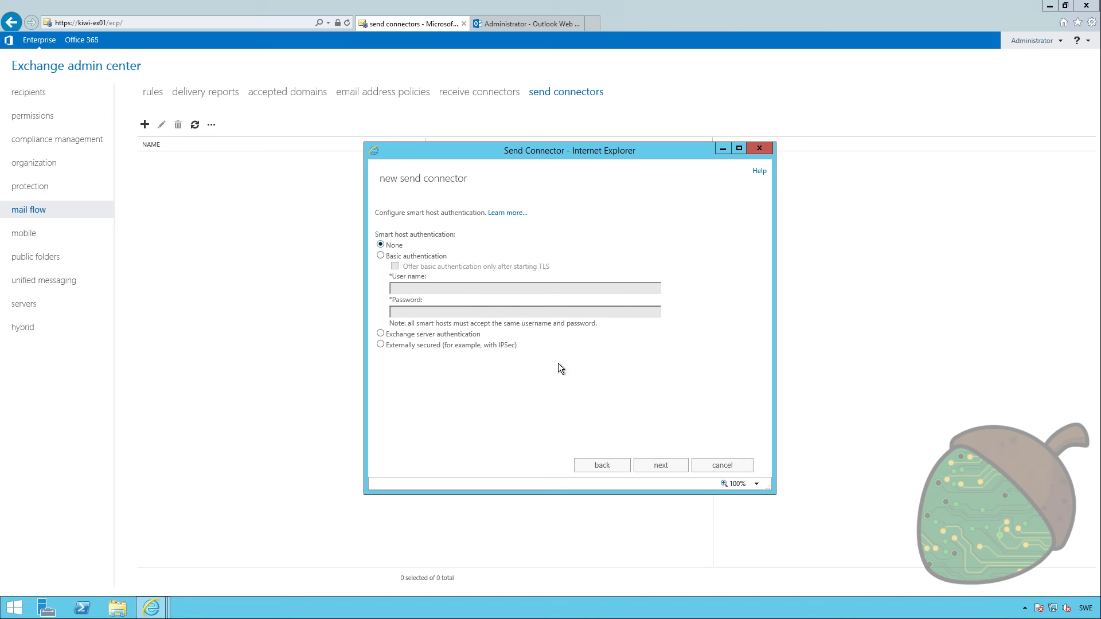
# Add the wildcard SMTP address space * to the smart-host connector
pyautogui.click(659, 465)
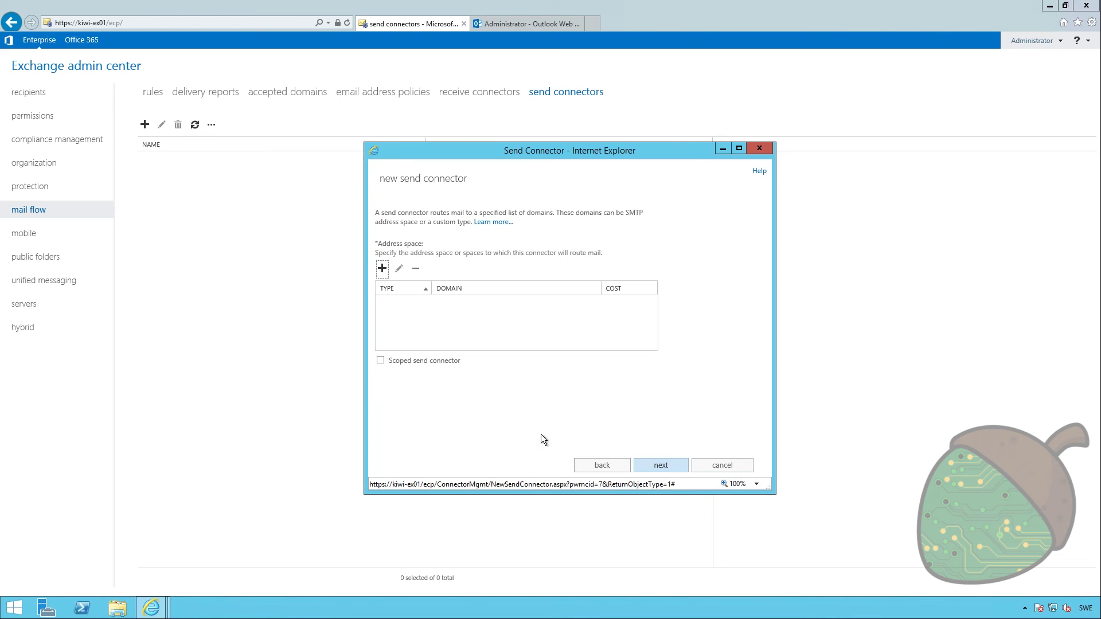
pyautogui.click(382, 269)
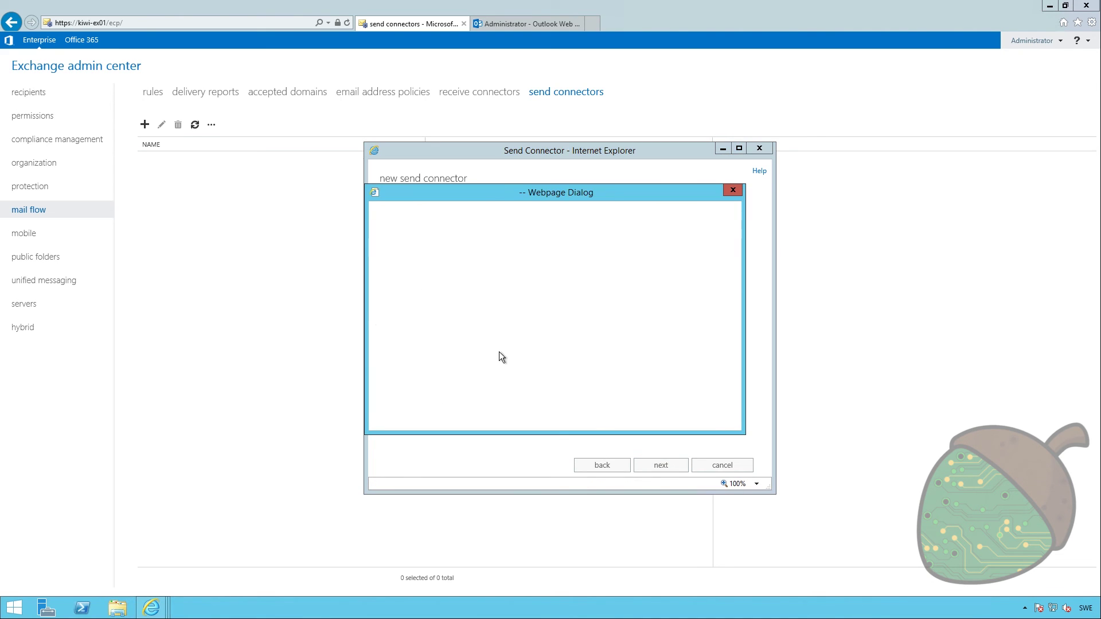
pyautogui.write('*')
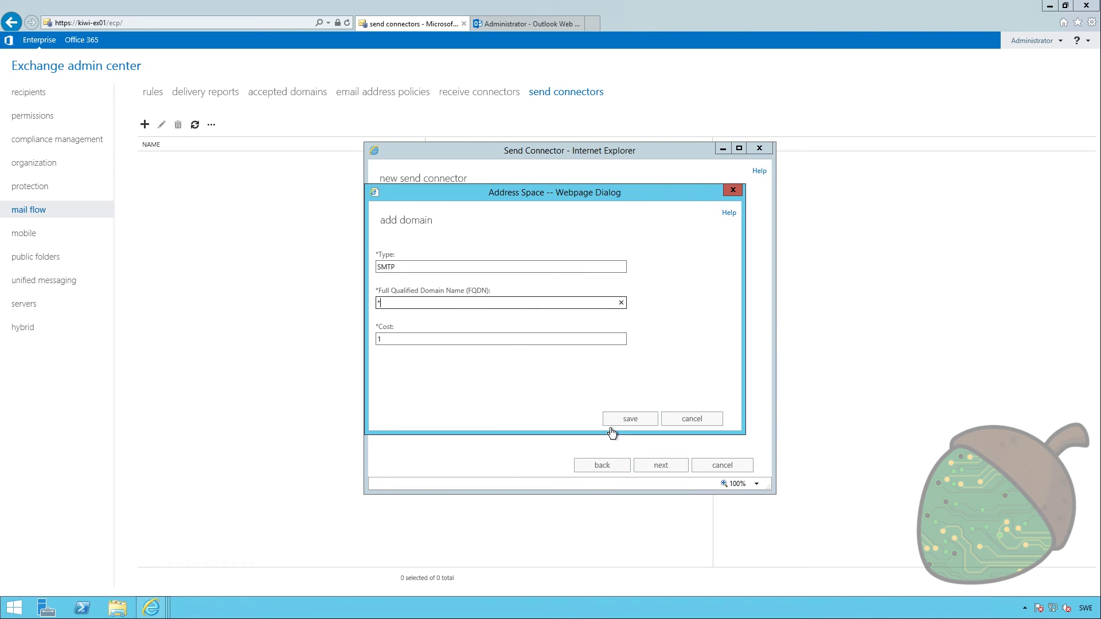
pyautogui.click(625, 420)
# Add KIWI-EX01 as source server and create the smart-host connector
pyautogui.click(657, 468)
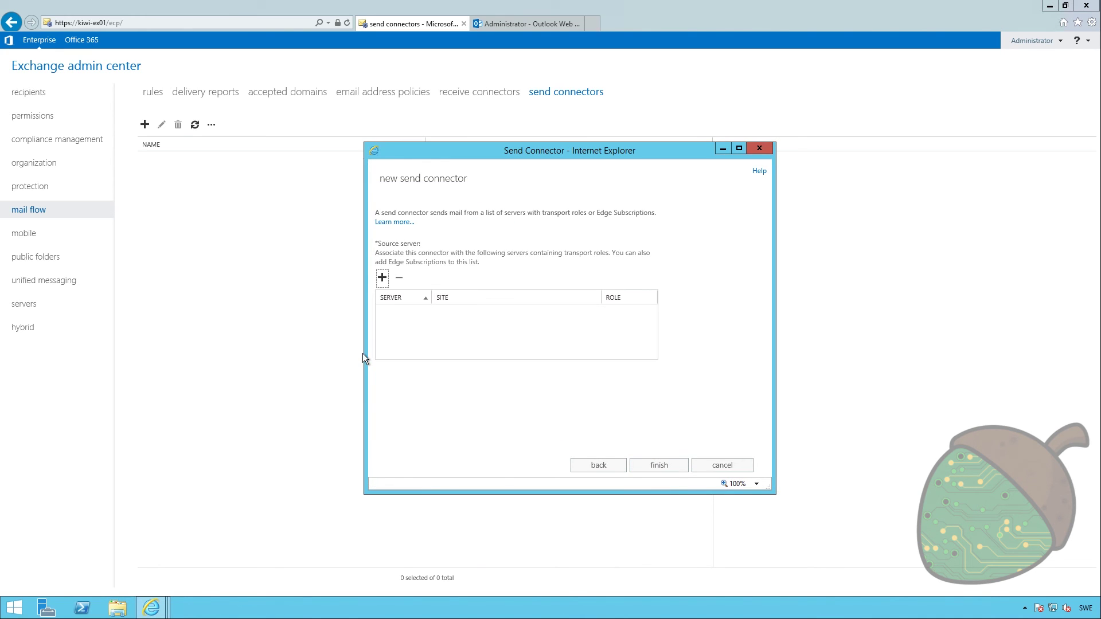
pyautogui.click(383, 286)
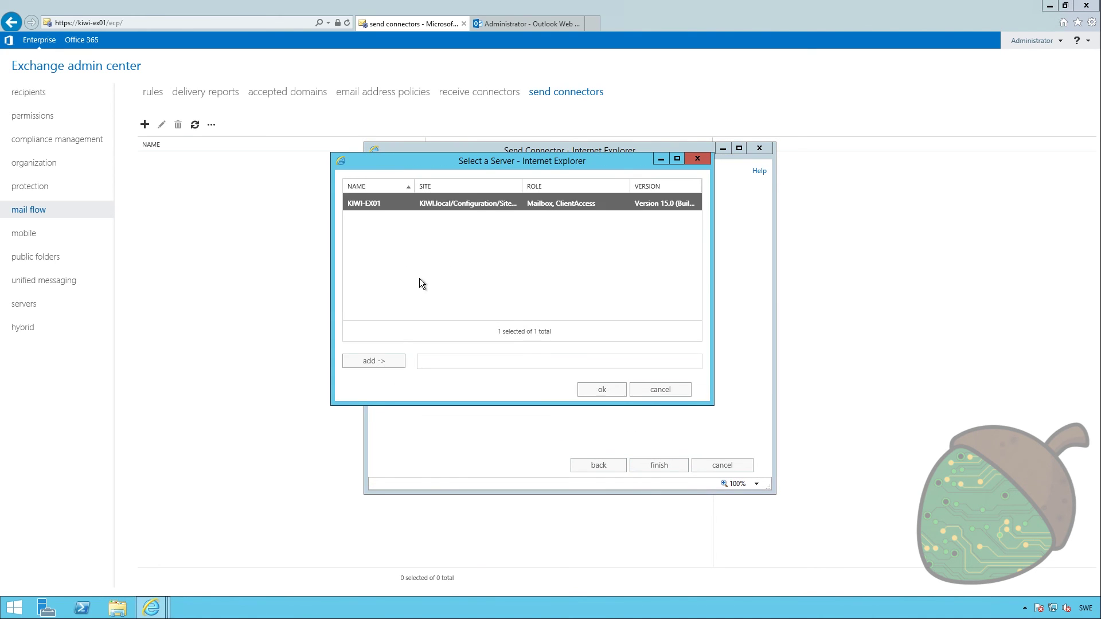
pyautogui.click(390, 362)
pyautogui.click(602, 389)
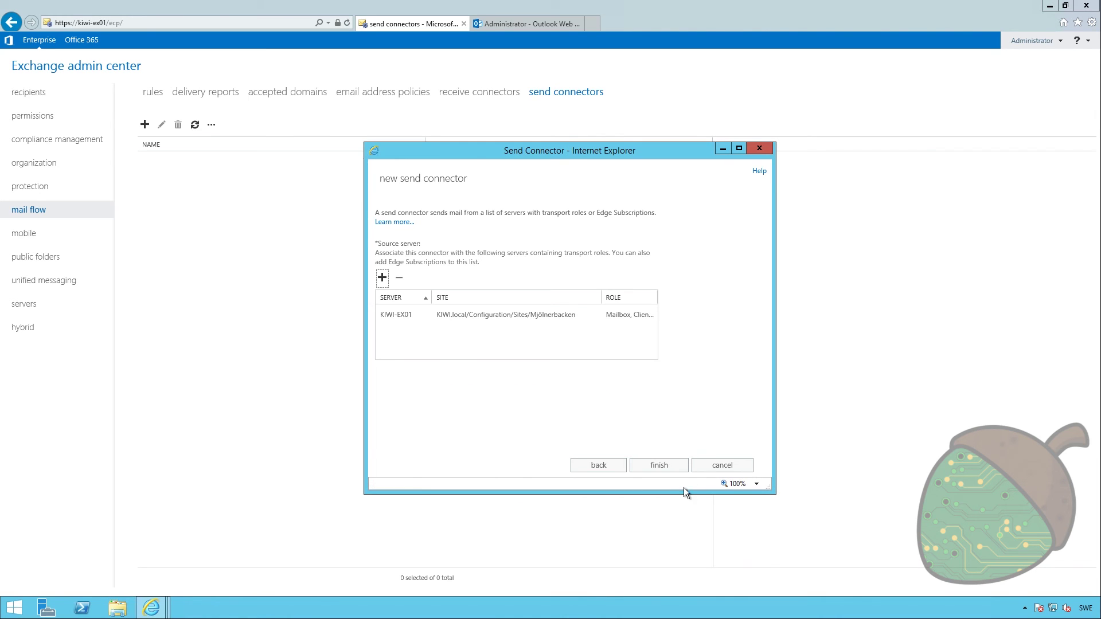
pyautogui.click(664, 467)
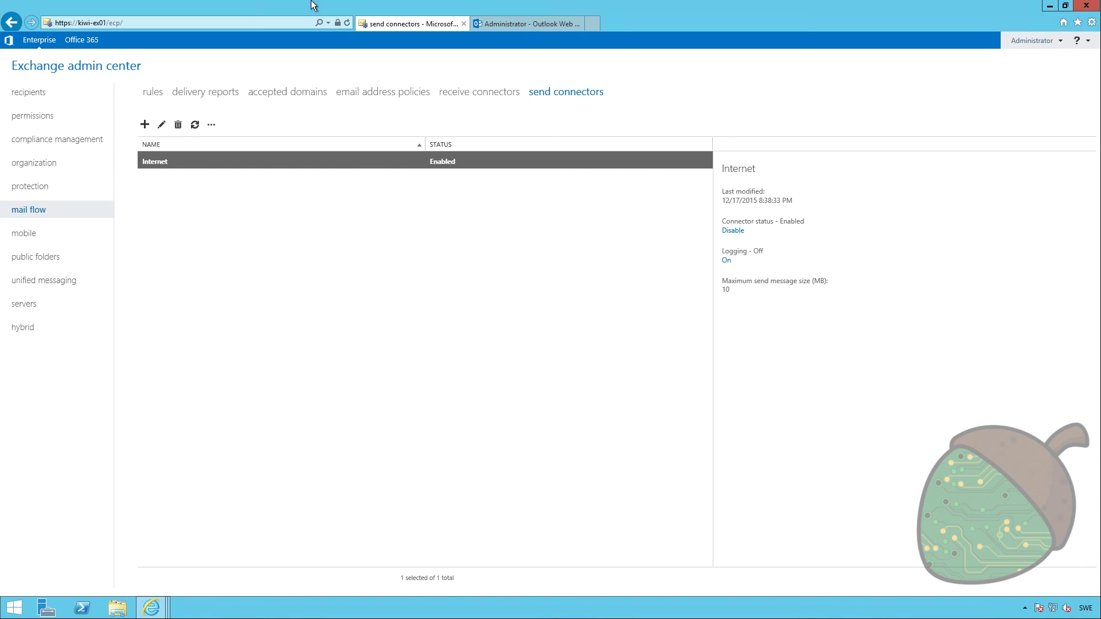
# Write 'Outgoing is cool too!' in the reply draft to the external message and send it
pyautogui.click(521, 24)
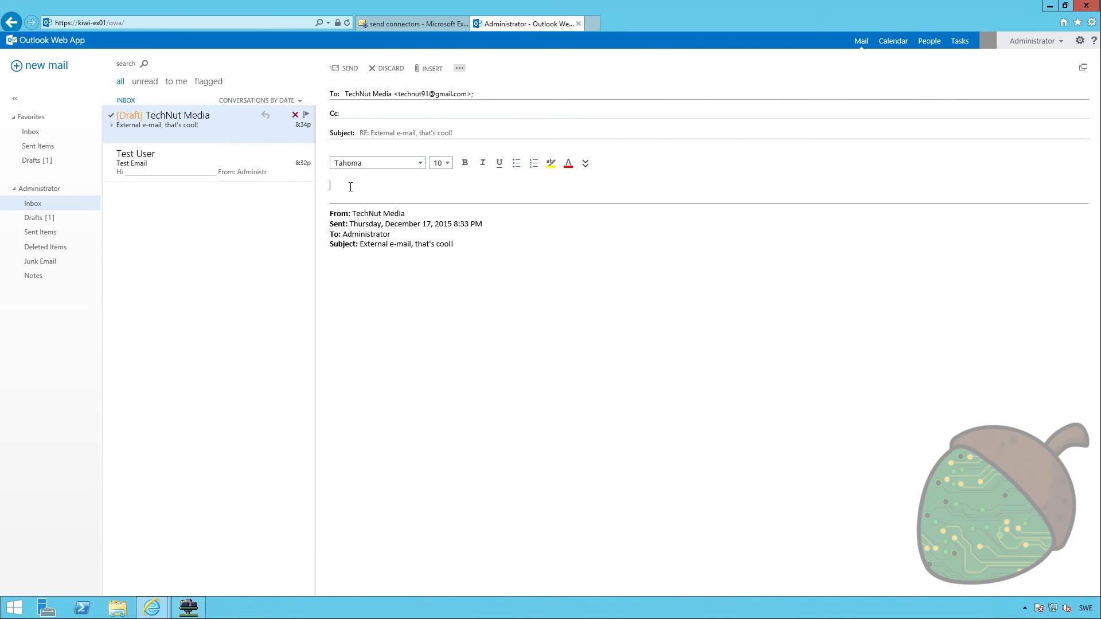
pyautogui.write('Outgoing is cool too!')
pyautogui.click(346, 68)
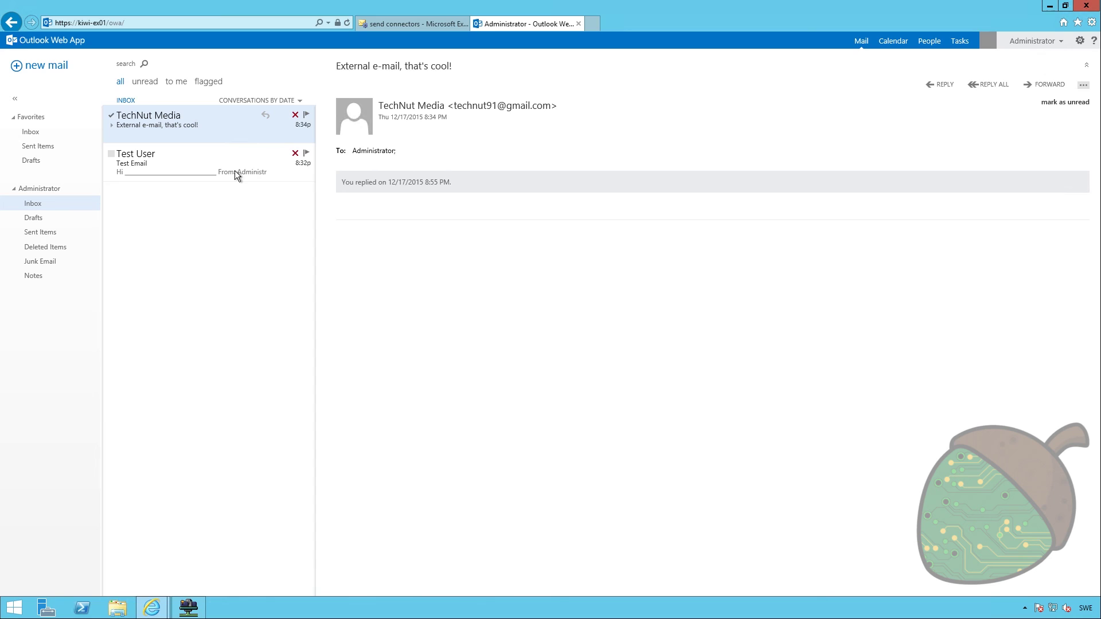